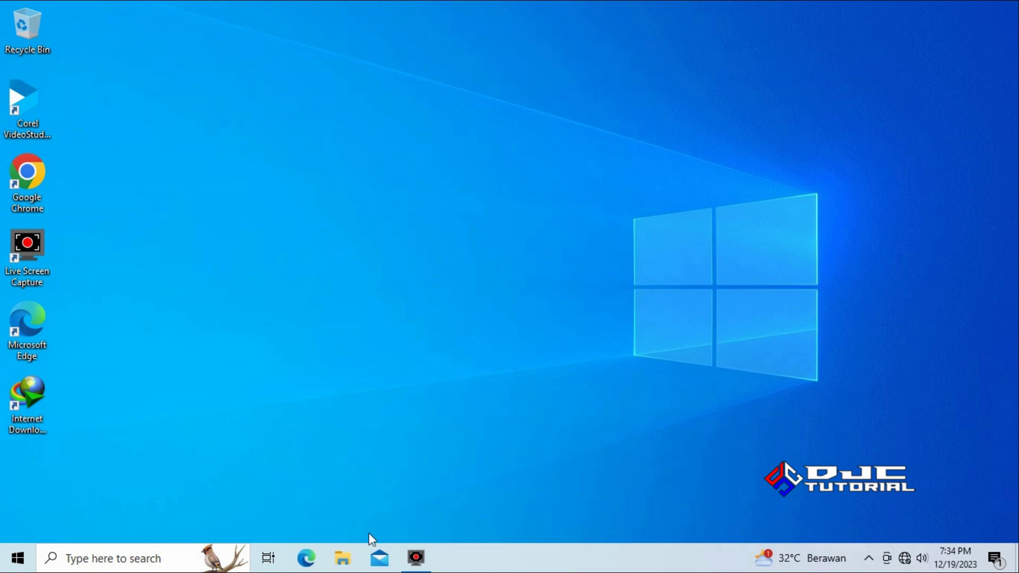
- Copy all folders on the FDD (F:) drive, FOTO and SOFTWARE
click(343, 557)
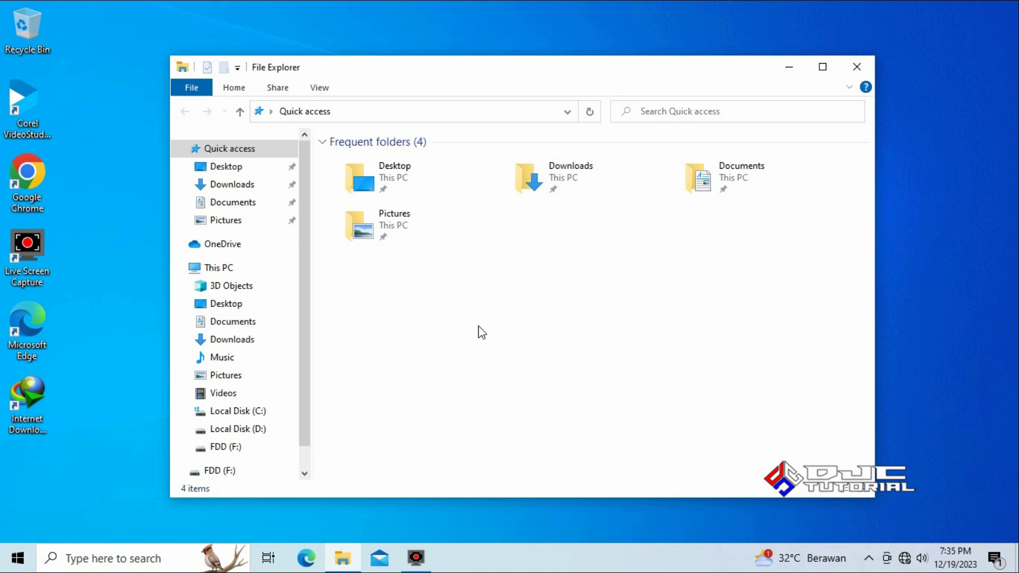
click(228, 447)
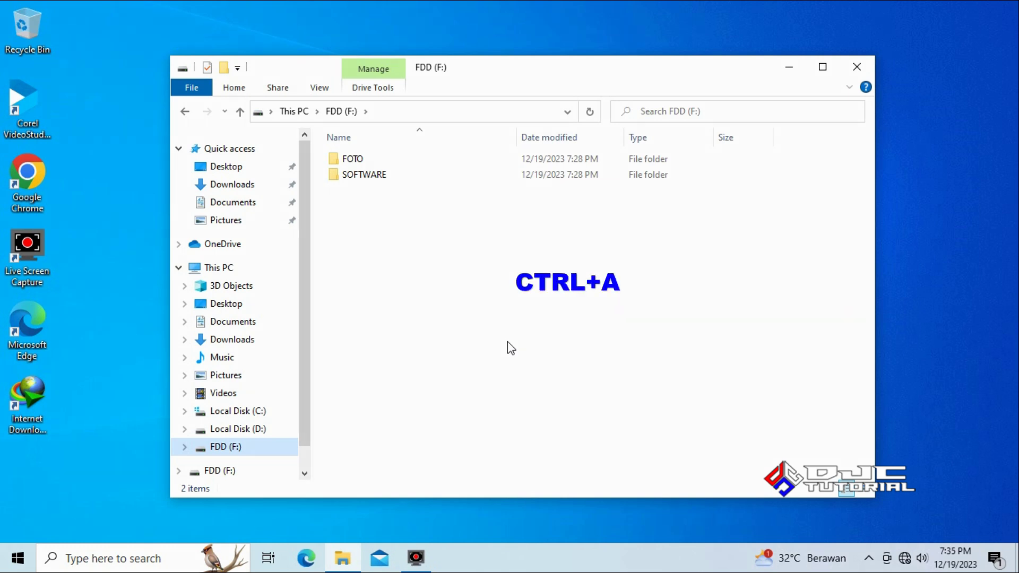
key(ctrl+a)
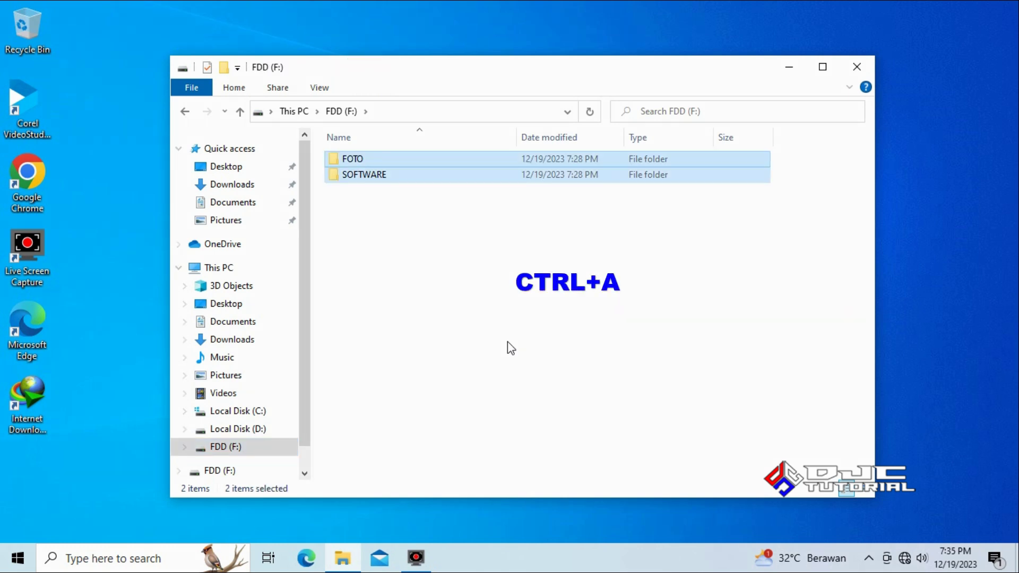
right_click(476, 178)
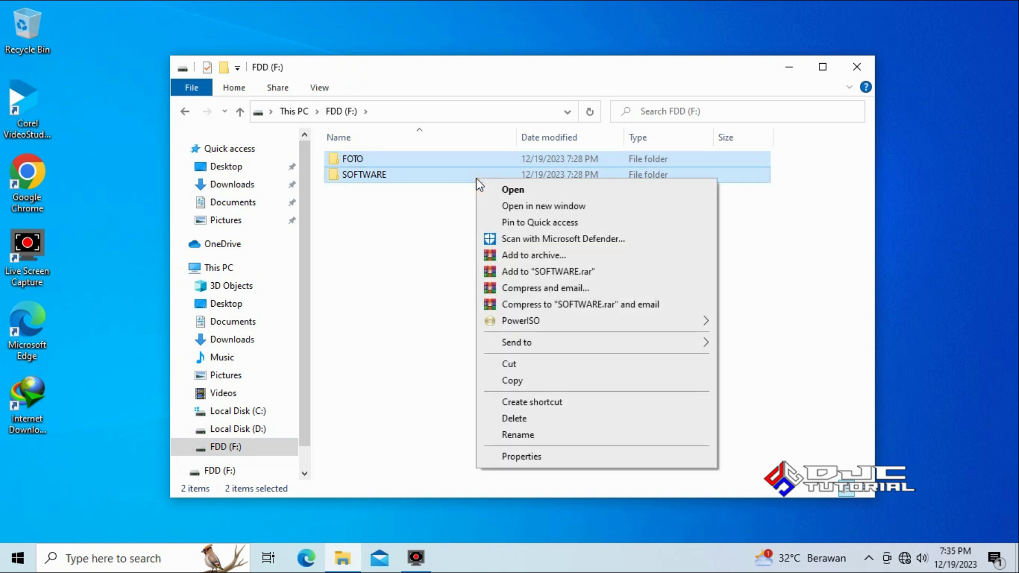
click(543, 381)
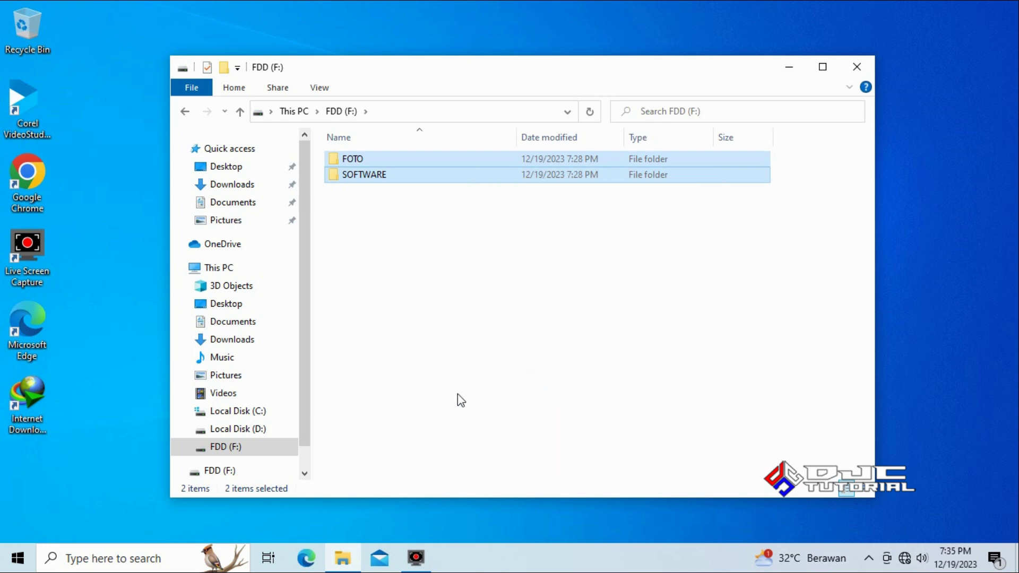
- Create a folder named BACKUP DATA FDD on Local Disk (D:)
click(252, 429)
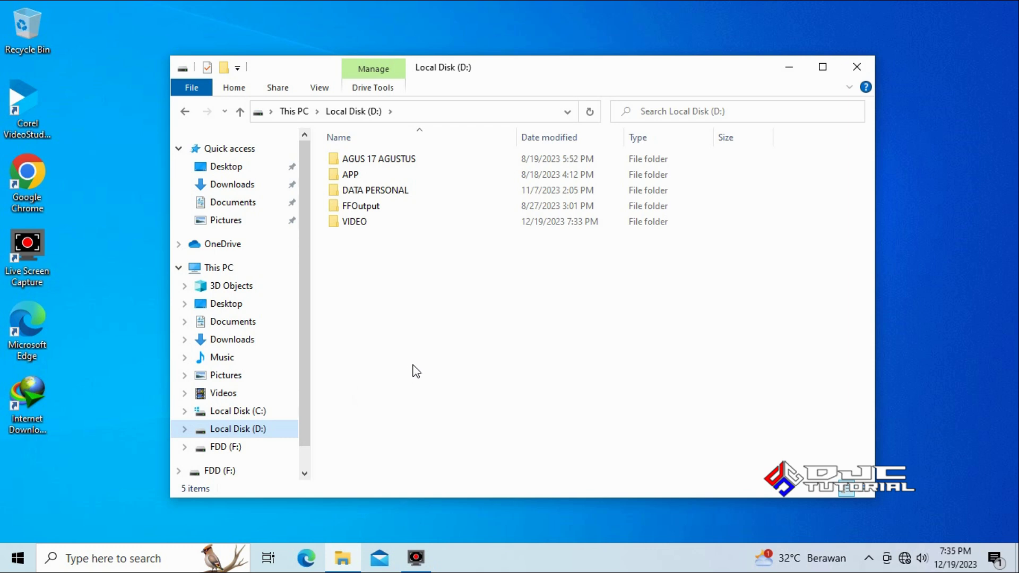
right_click(449, 343)
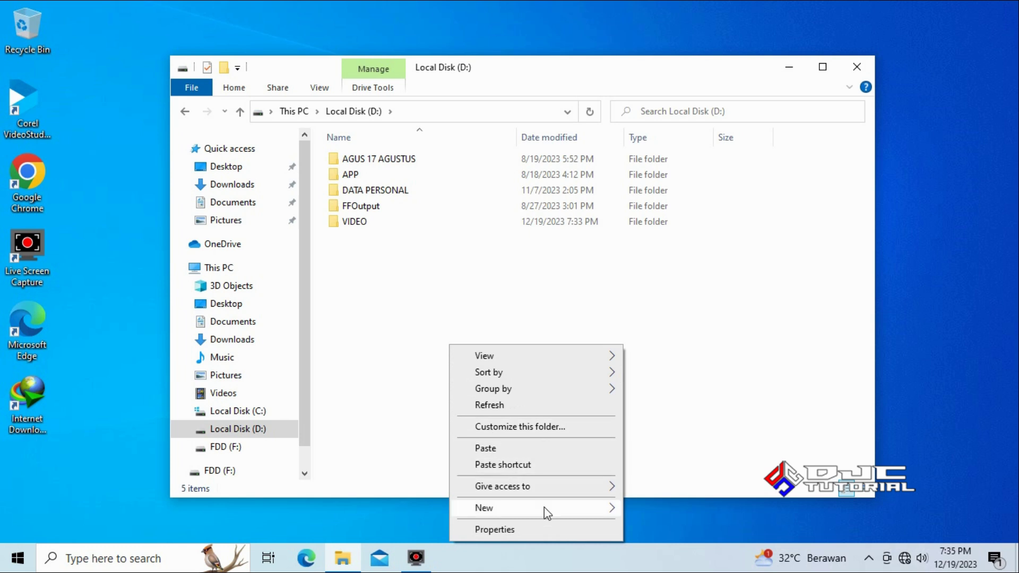
mouse_move(552, 509)
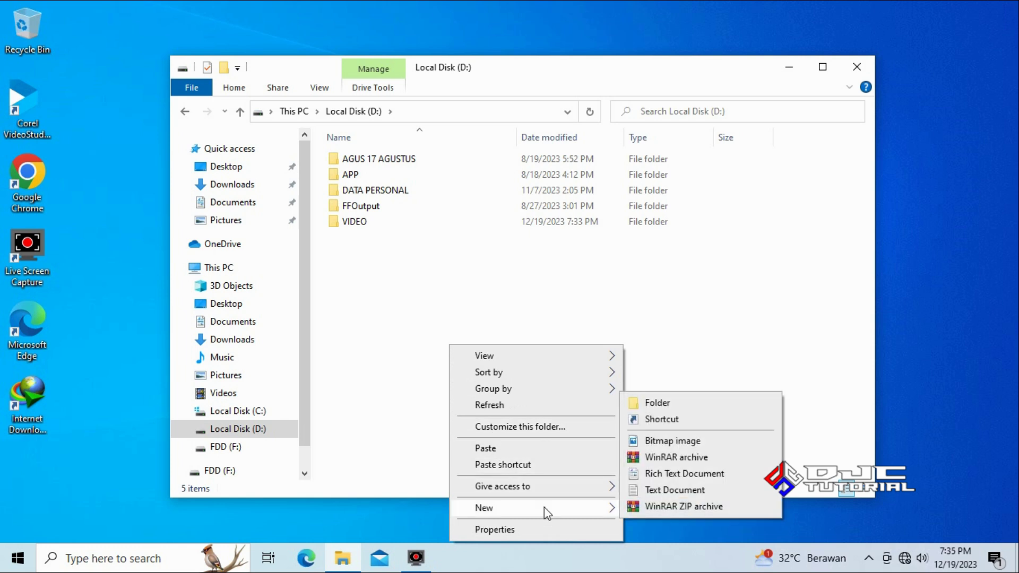
click(667, 406)
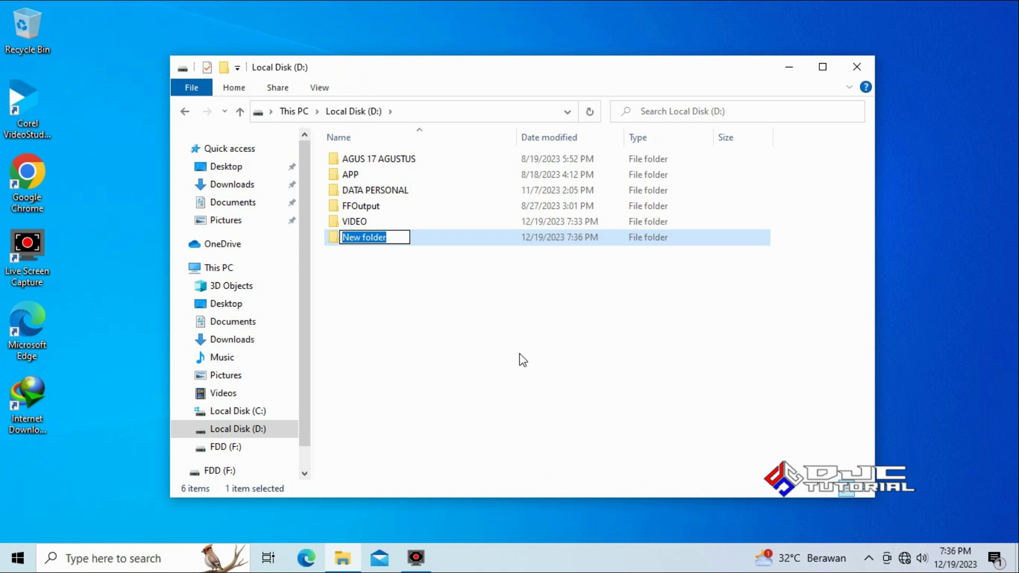
text(BACKUP)
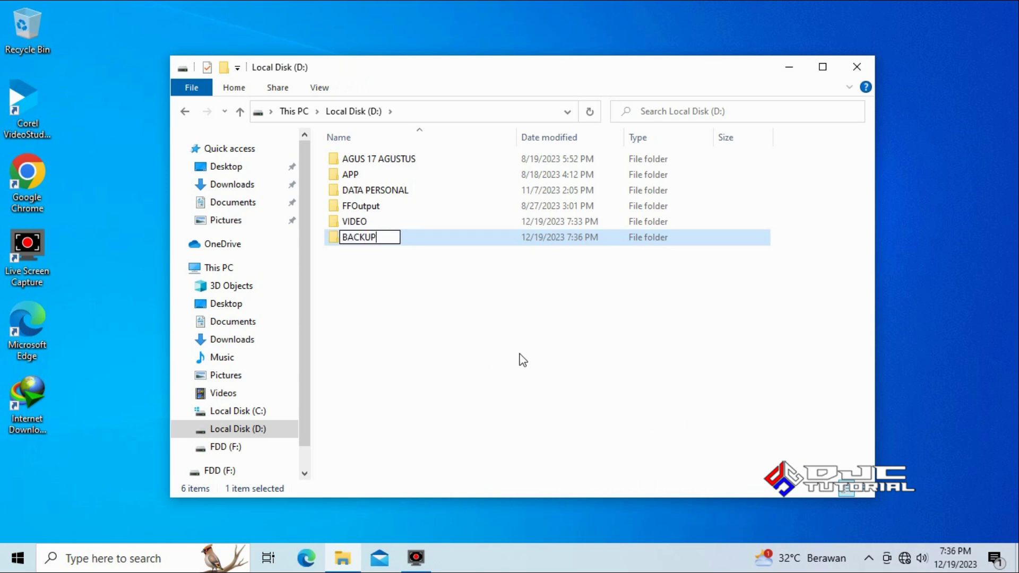
text( DATA FDD)
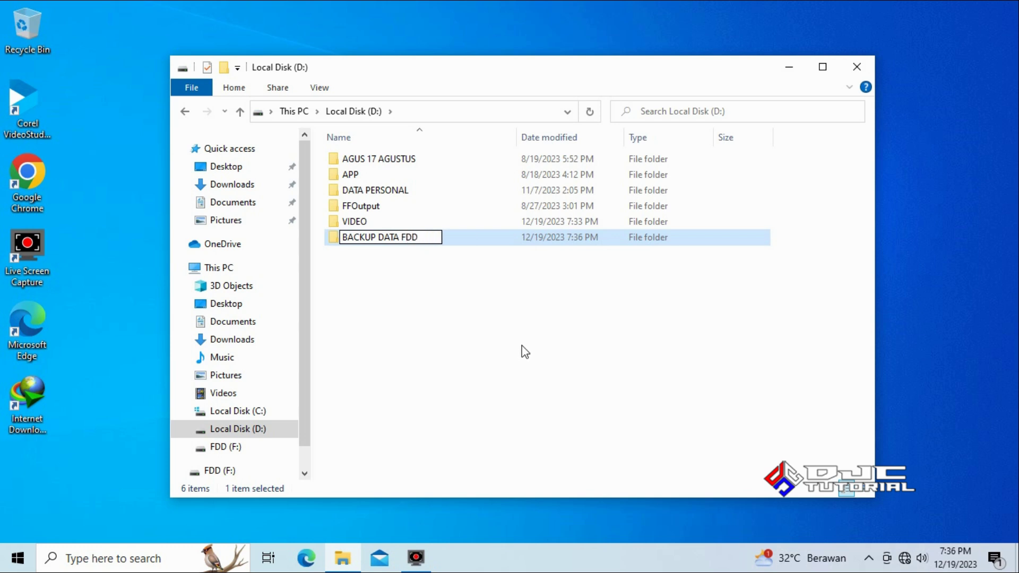
click(522, 344)
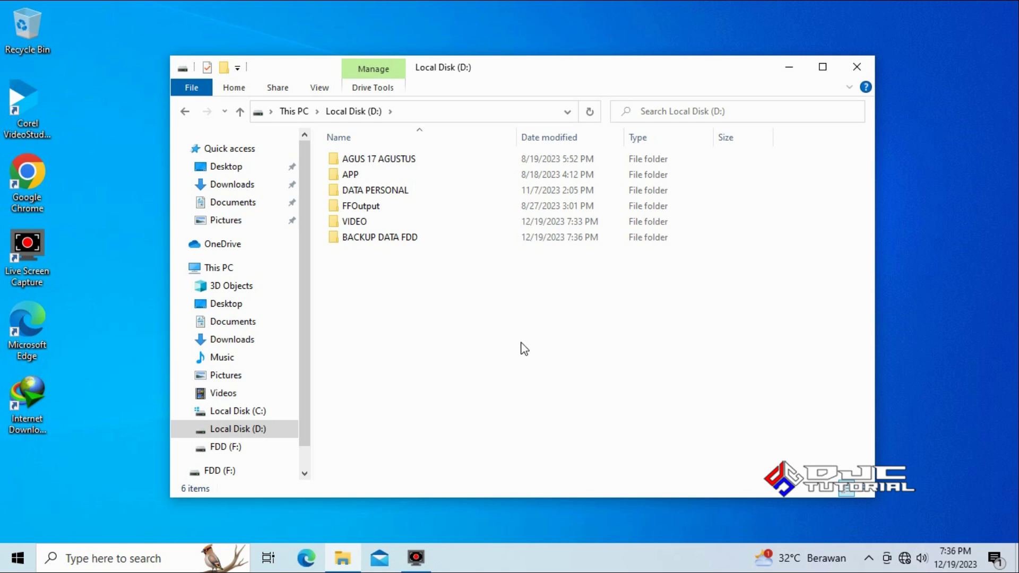
- Paste the copied FOTO and SOFTWARE folders into the BACKUP DATA FDD folder
double_click(413, 243)
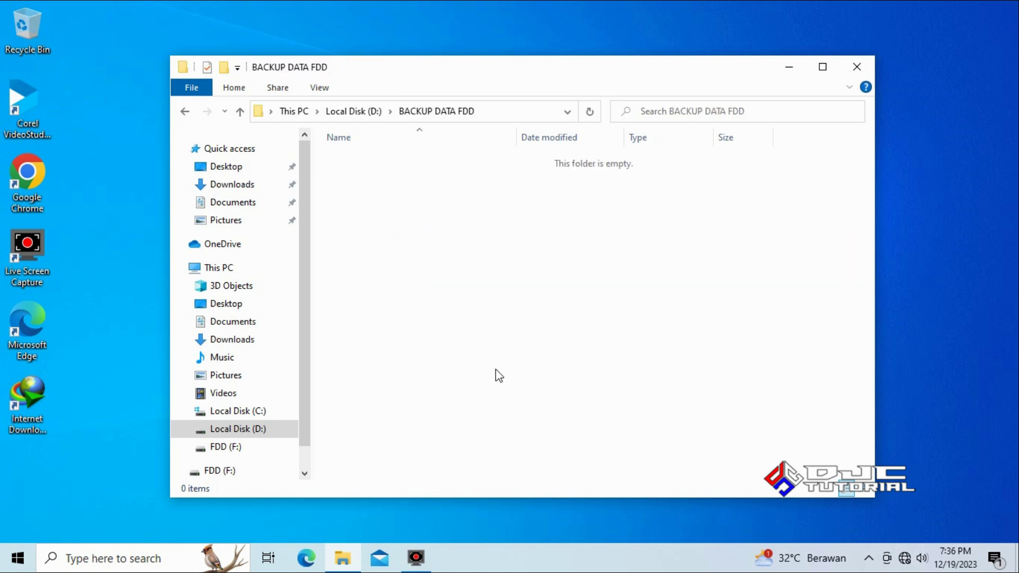
right_click(516, 335)
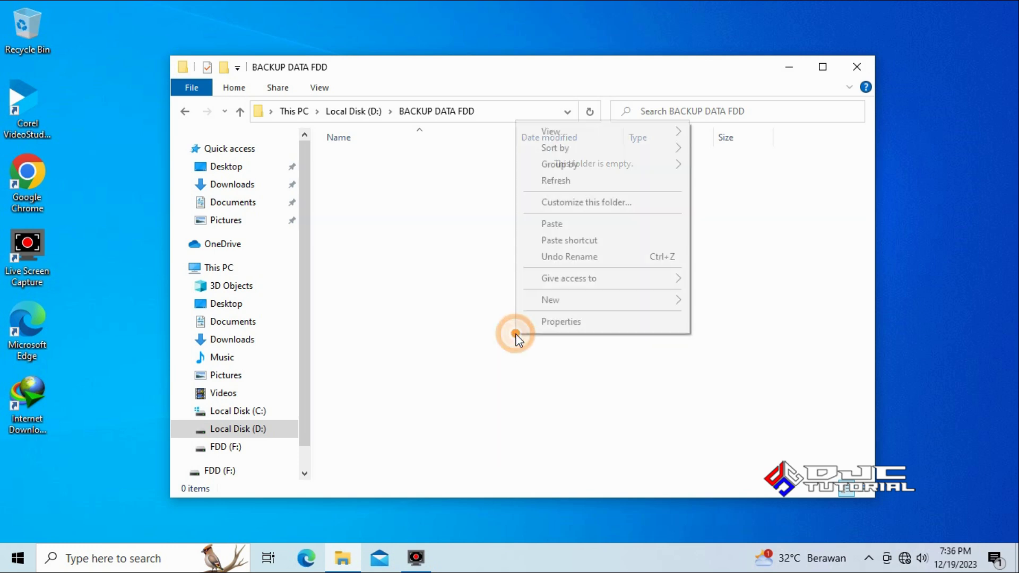
click(551, 224)
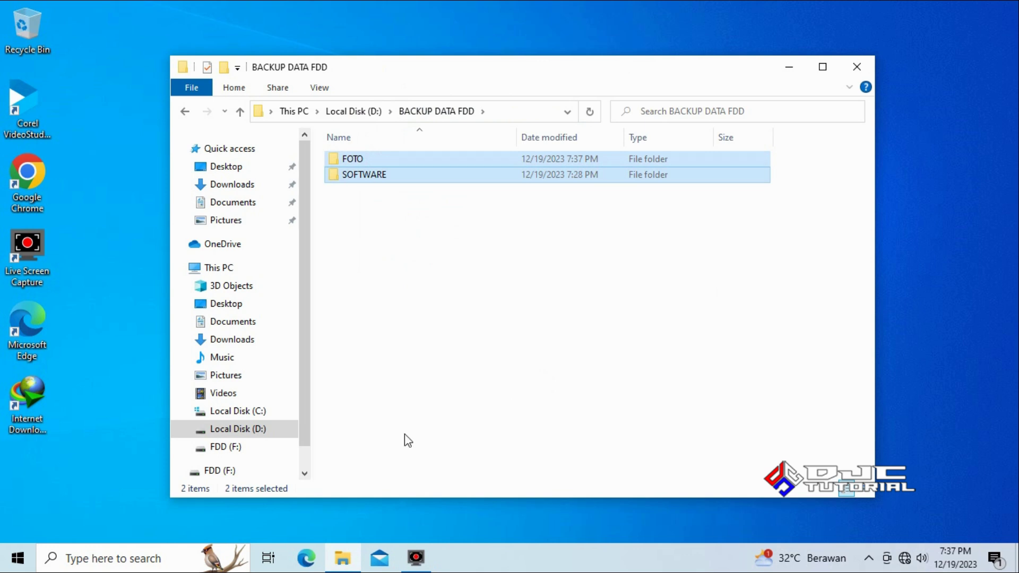
- Quick-format the FDD (F:) drive with the exFAT file system and close the format dialog when it completes
click(237, 450)
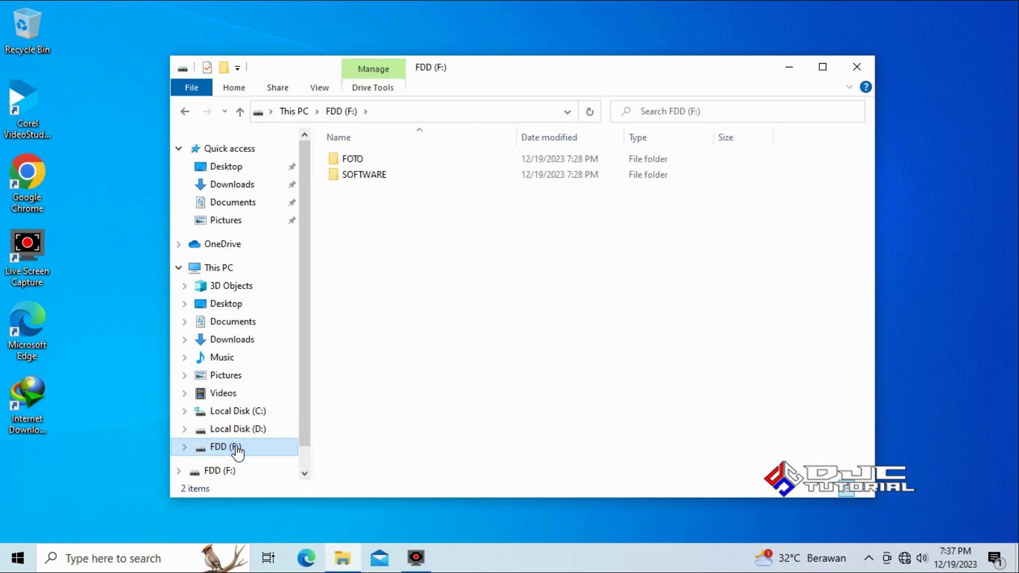
right_click(237, 450)
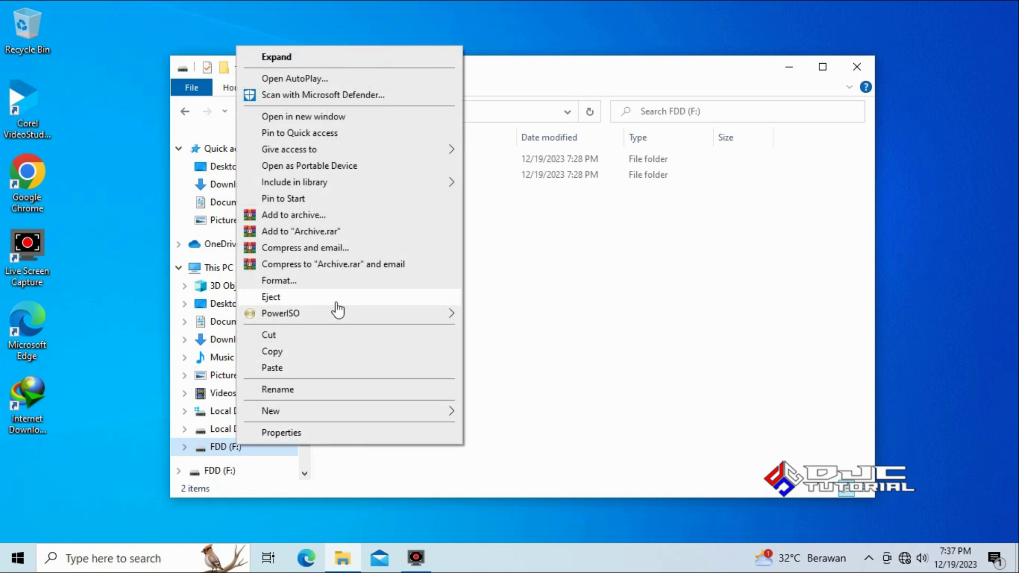
click(344, 282)
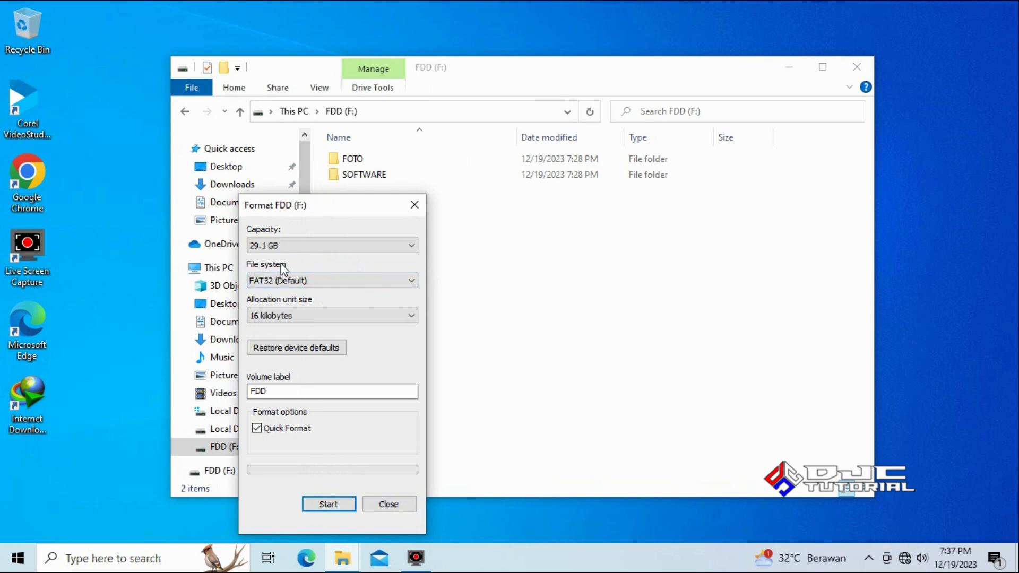
click(313, 283)
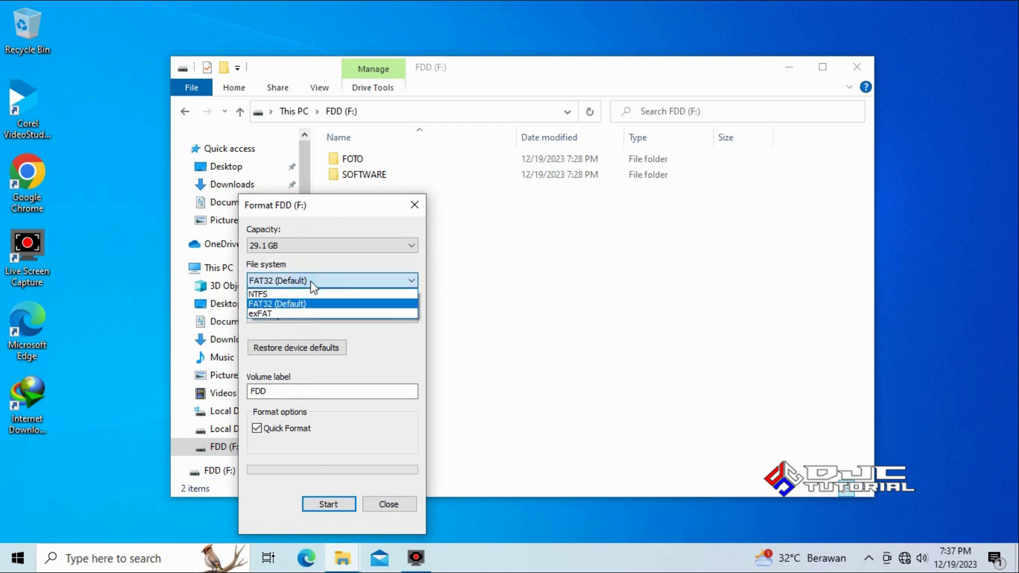
click(316, 313)
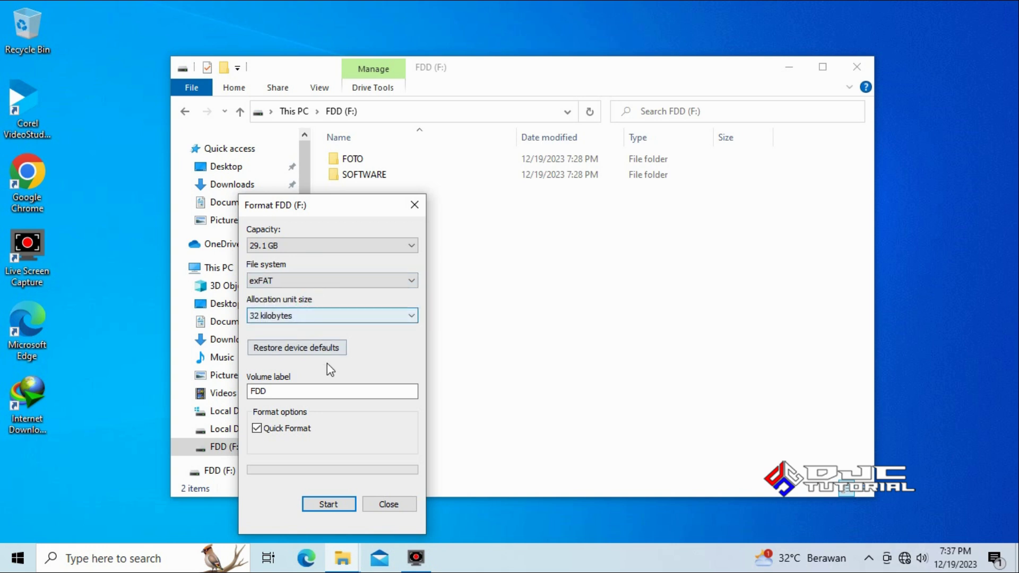
click(326, 503)
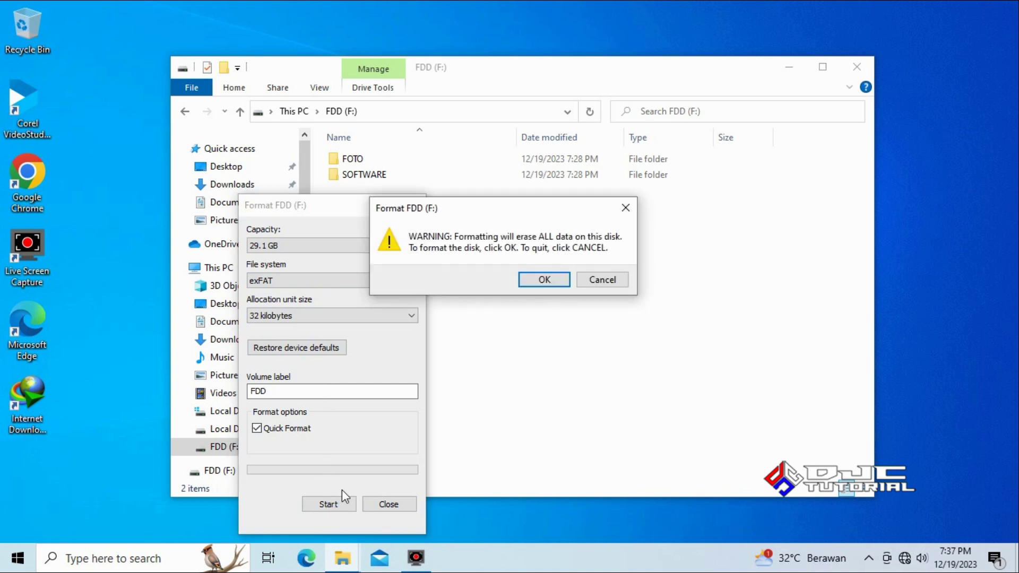
click(544, 280)
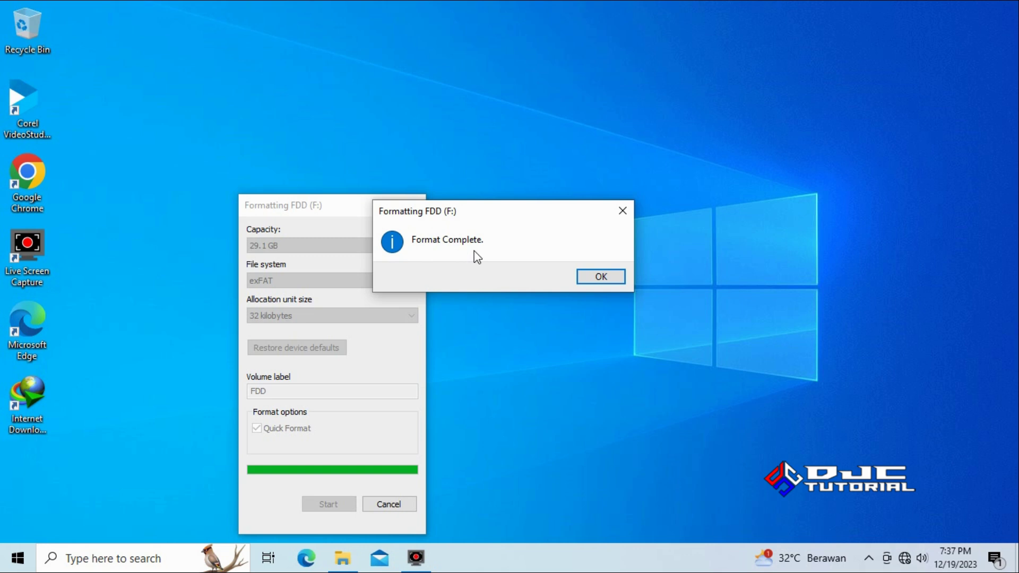
click(601, 277)
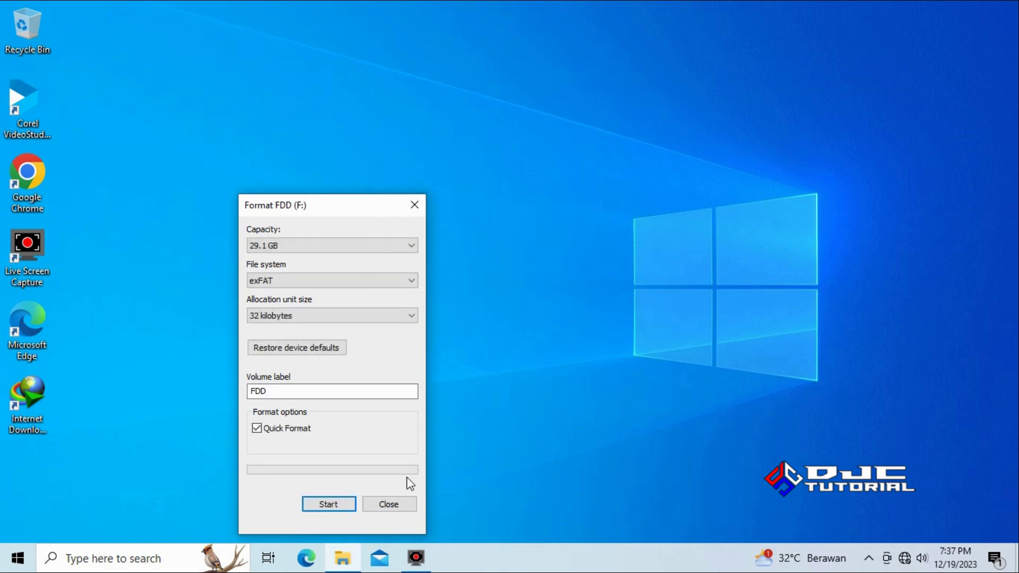
click(389, 504)
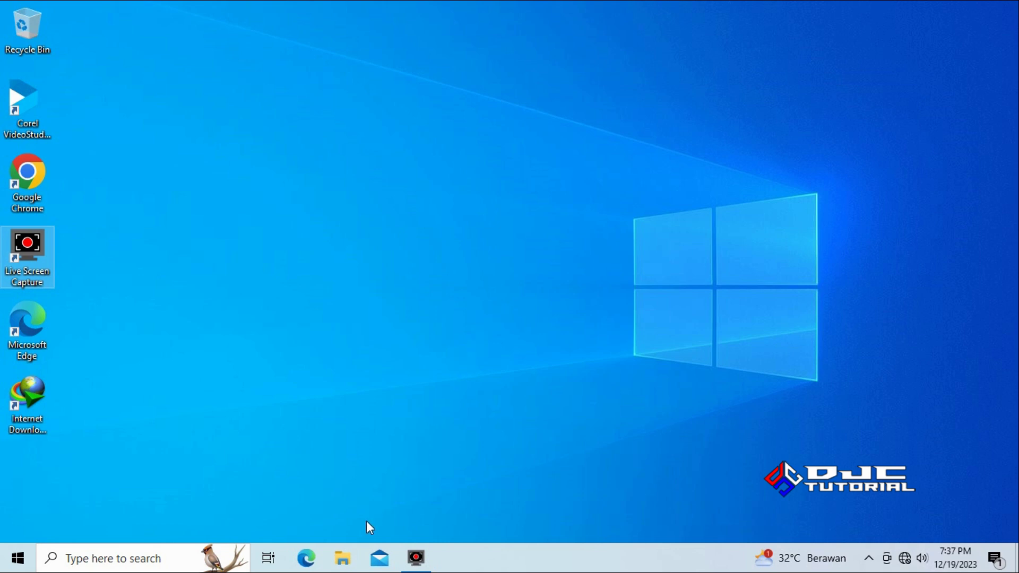
- Open the ReadyBoost settings in the properties of the FDD (F:) drive
click(343, 557)
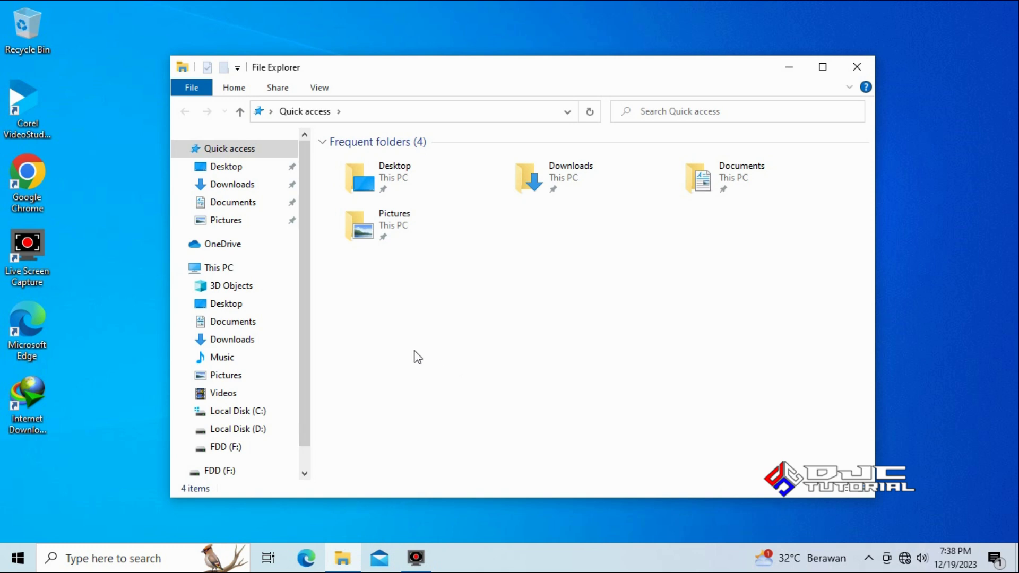
click(219, 267)
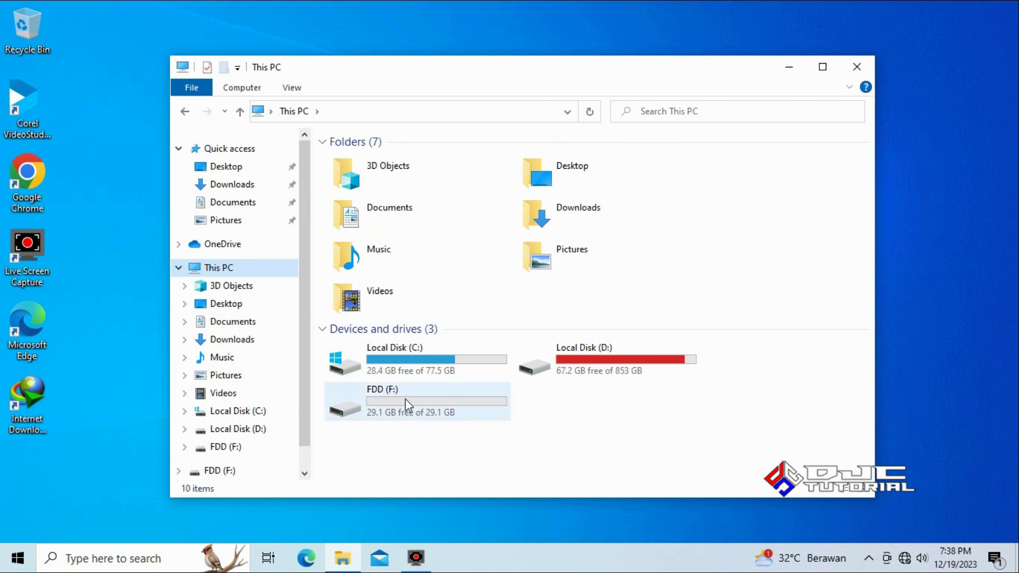
mouse_move(418, 408)
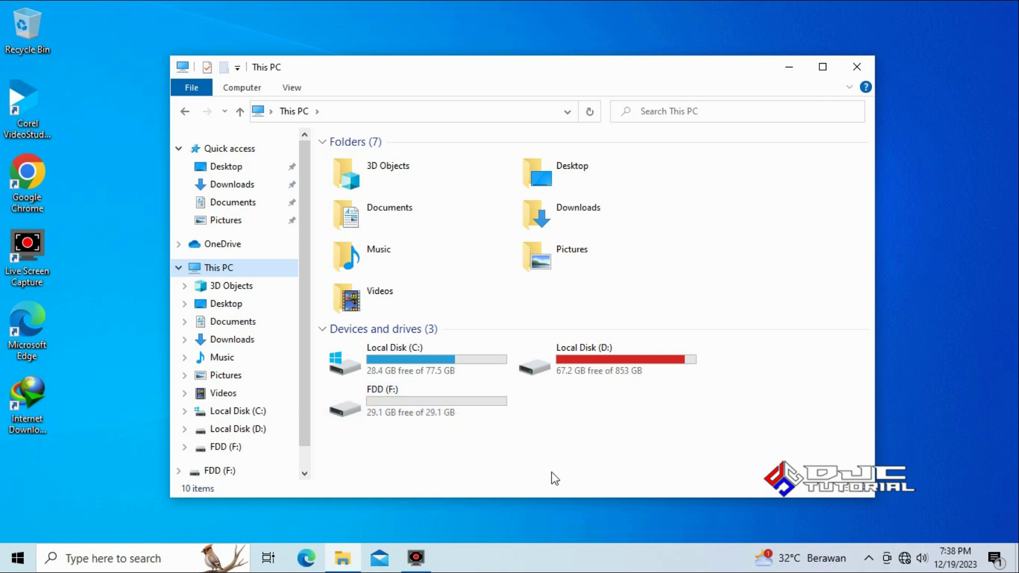
click(461, 417)
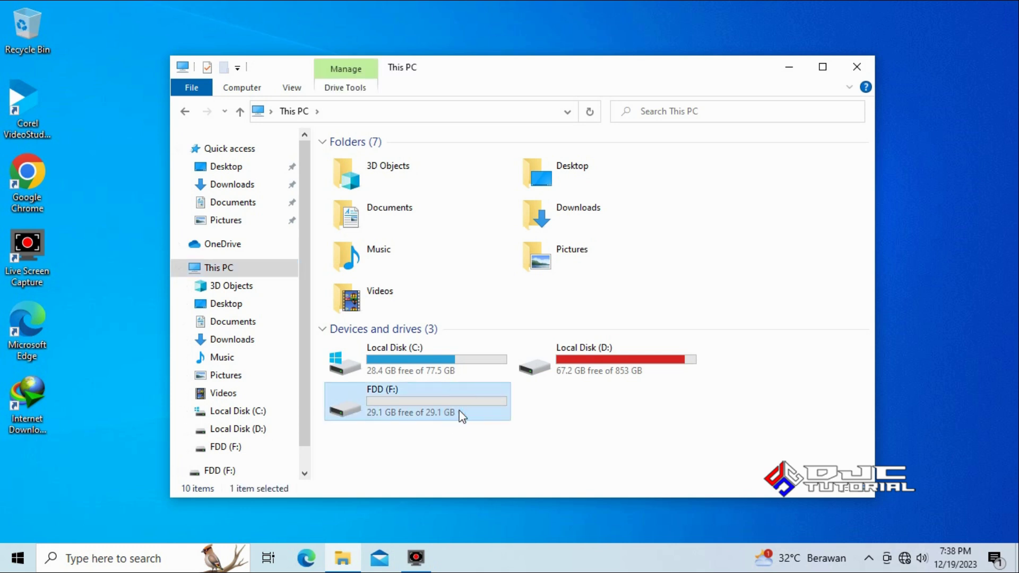
right_click(462, 416)
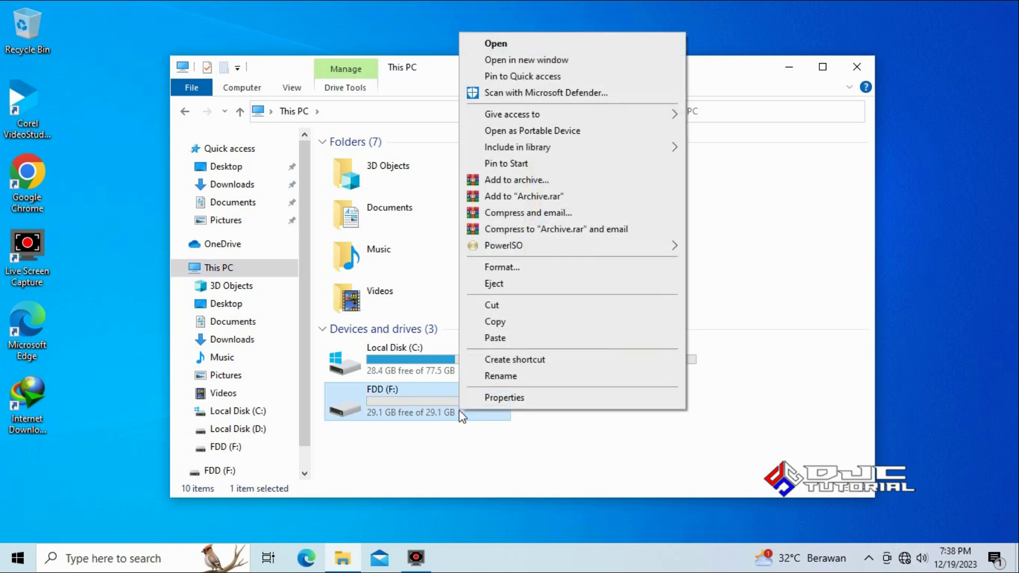
click(507, 399)
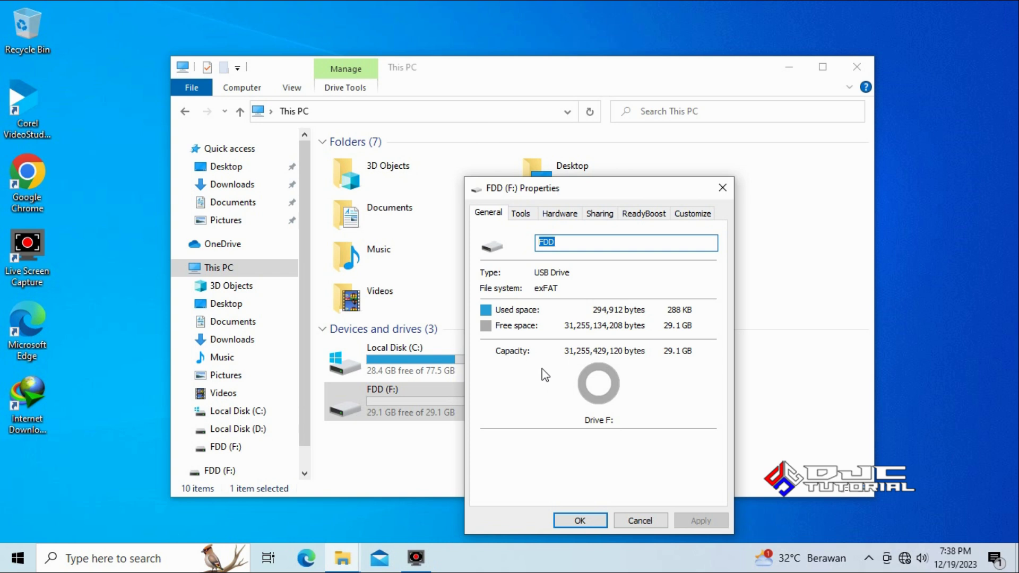
click(646, 217)
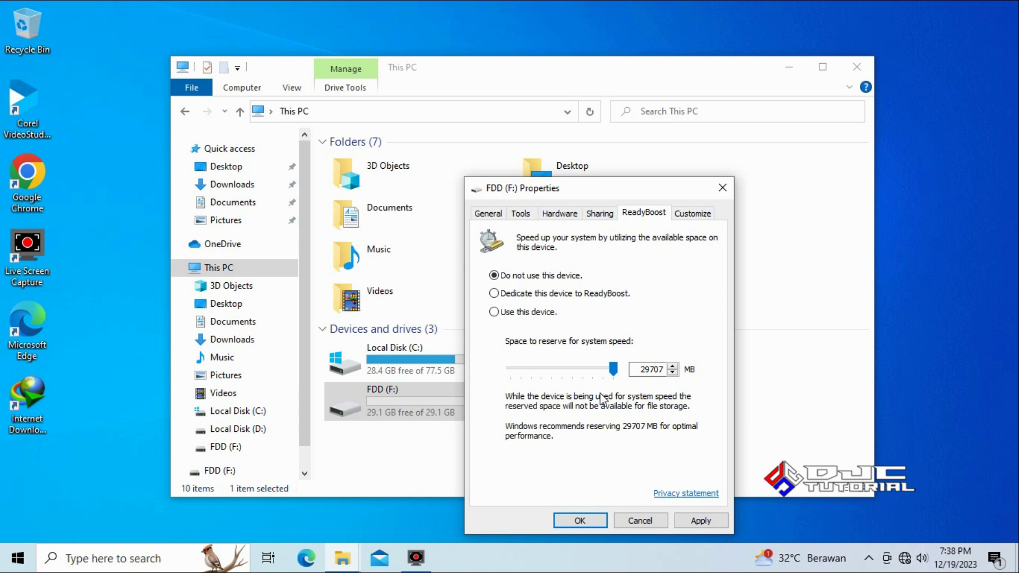
- Set ReadyBoost to use this device with 16087 MB reserved for system speed, and apply the settings
double_click(643, 370)
click(648, 376)
drag(614, 370, 567, 368)
click(700, 520)
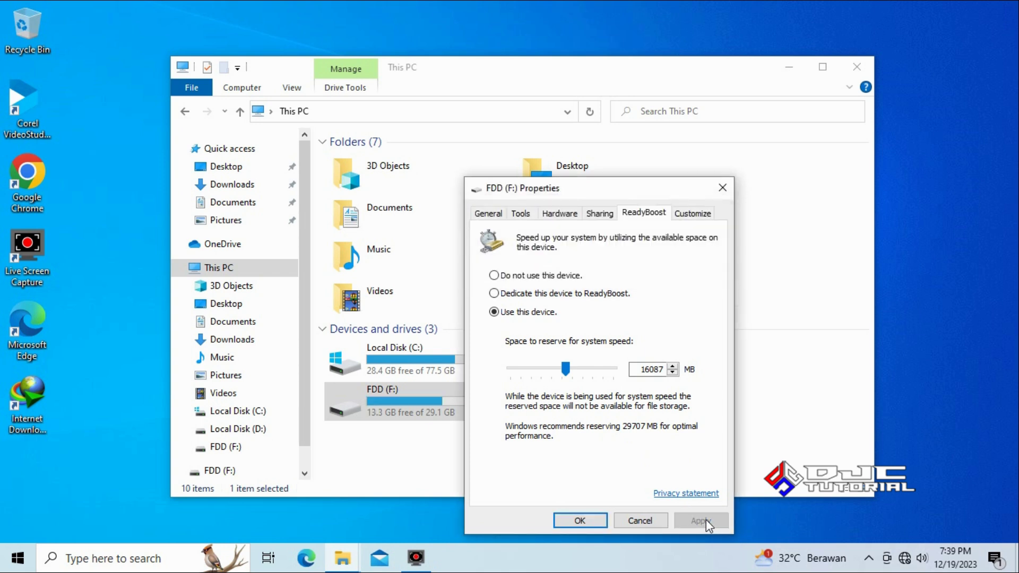
click(580, 521)
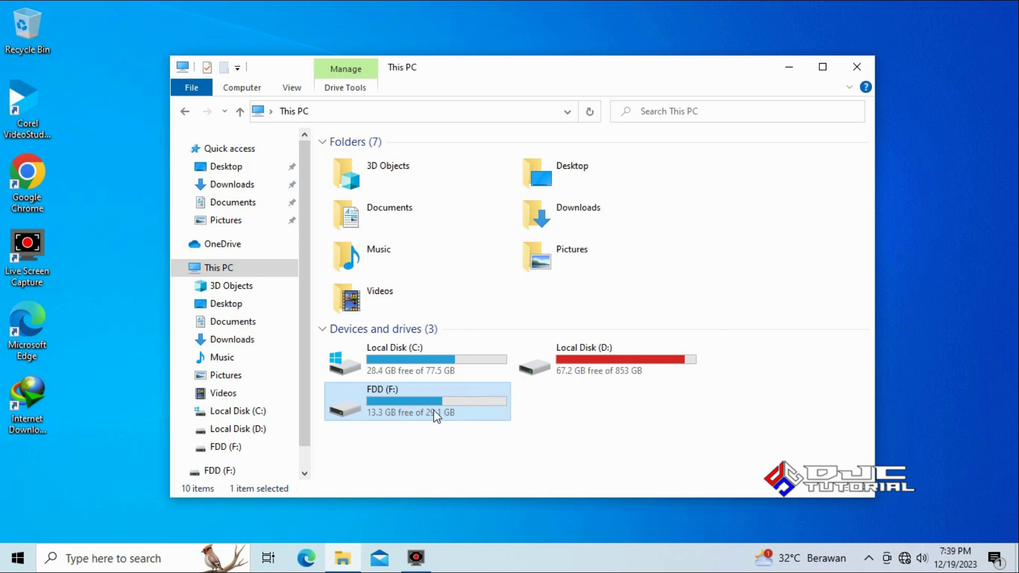
- Close the This PC window and restart the computer
mouse_move(440, 406)
click(856, 69)
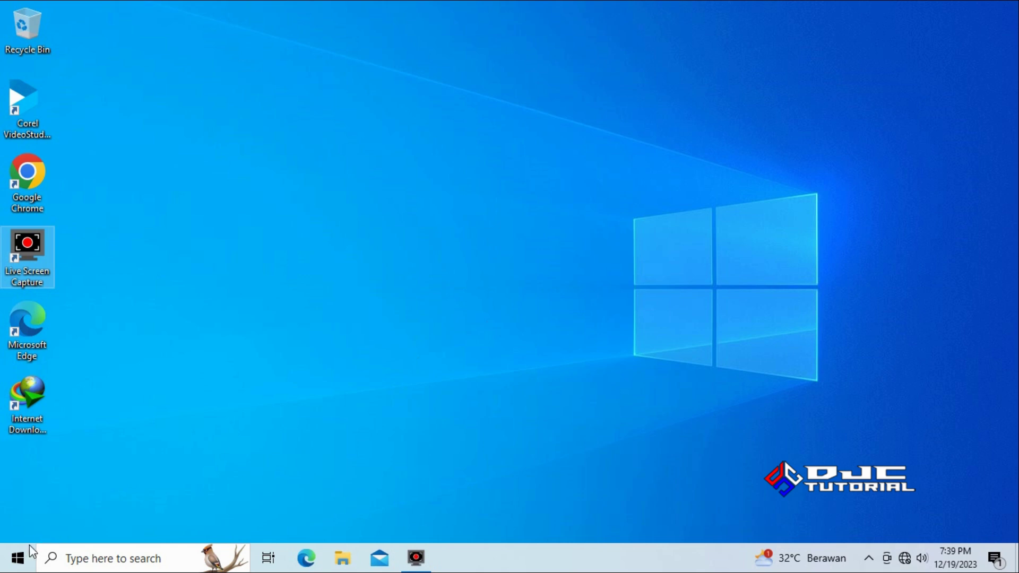
click(19, 557)
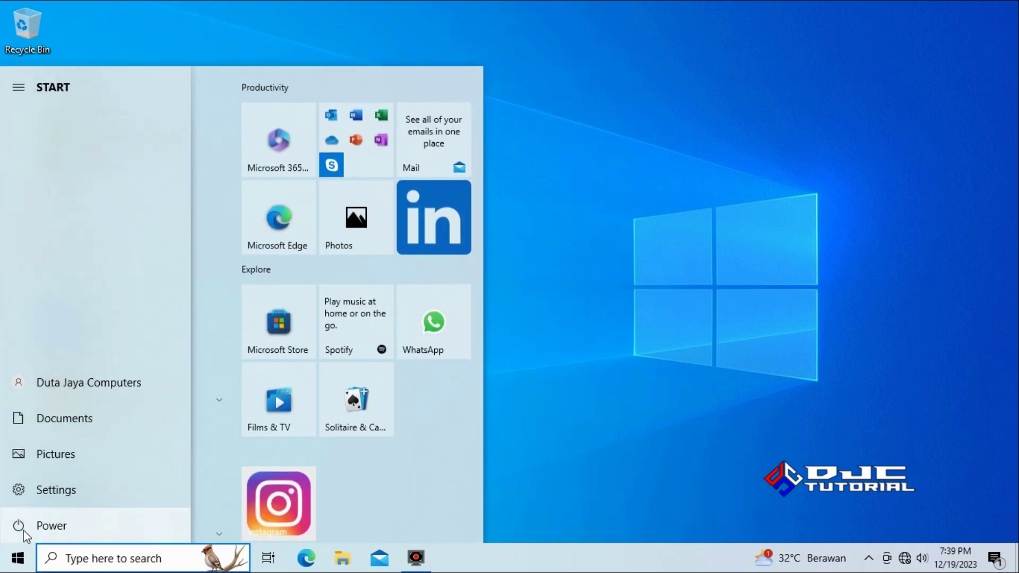
click(24, 530)
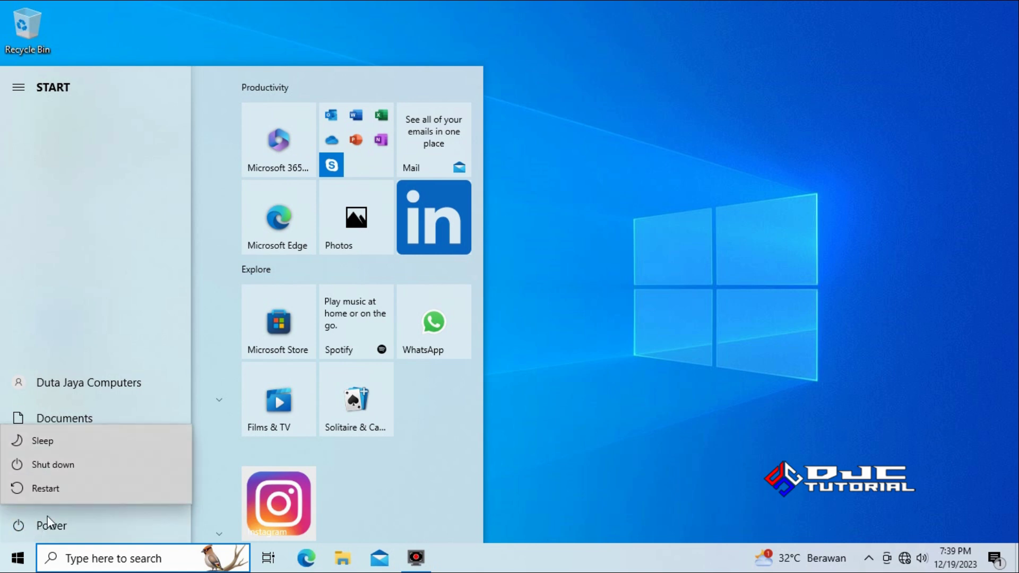
click(79, 491)
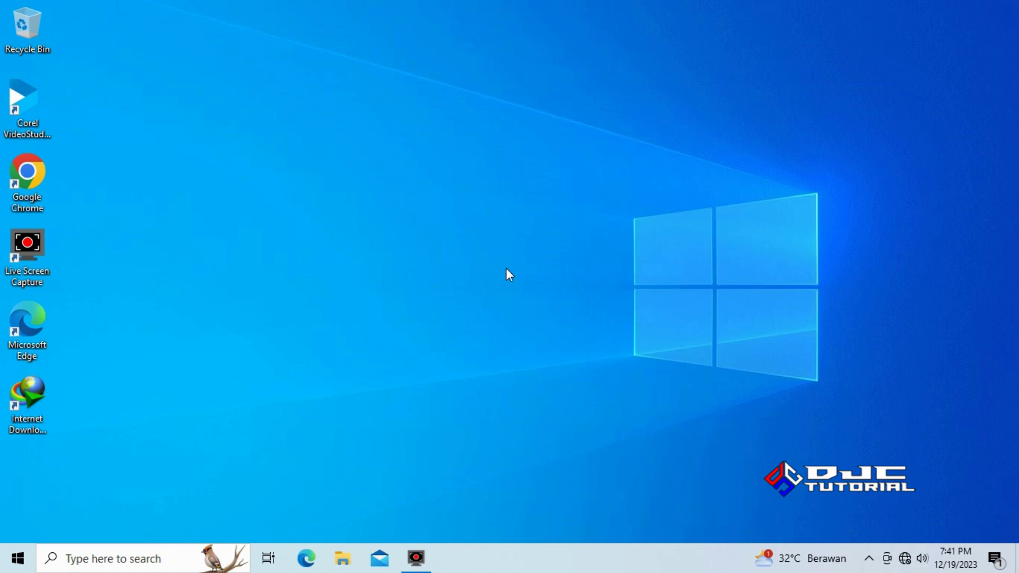
- Open the ReadyBoost settings in the properties of the FDD (F:) drive from This PC
click(345, 557)
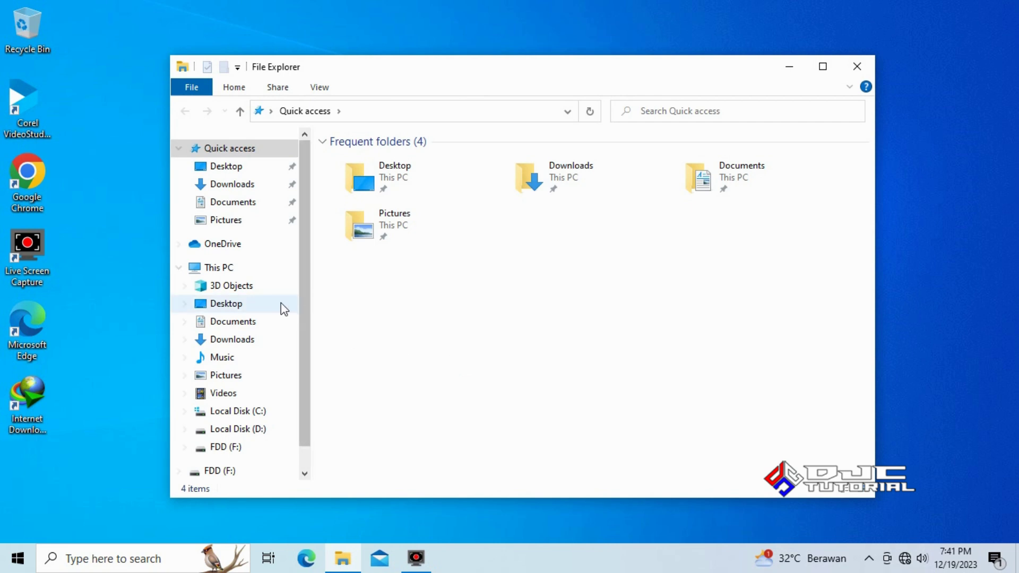
click(230, 271)
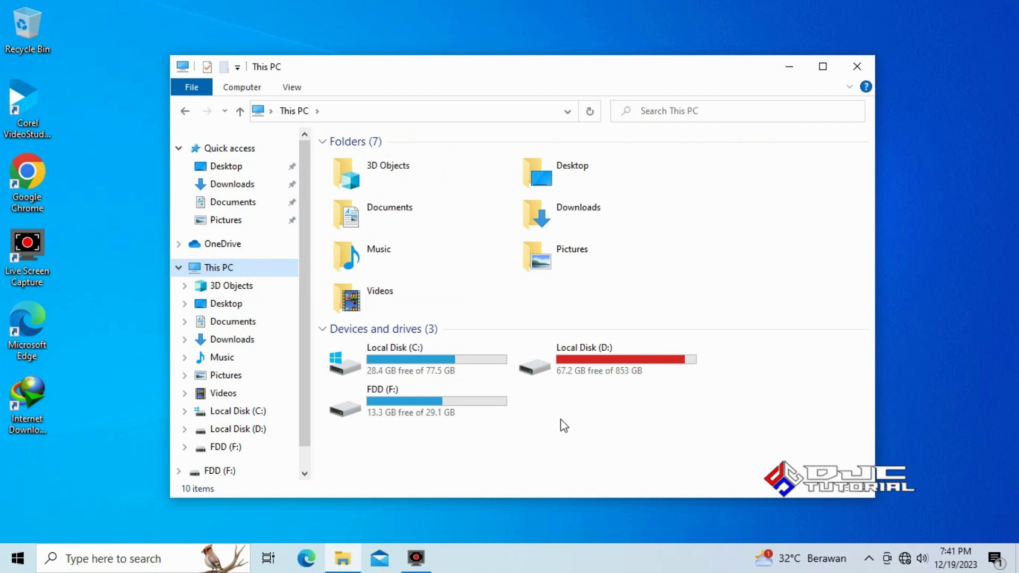
click(474, 414)
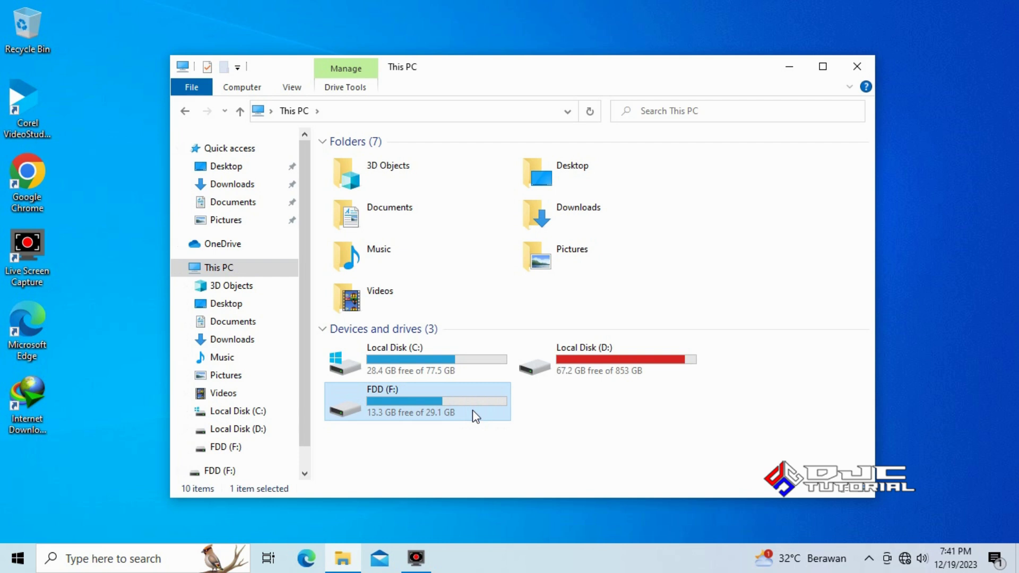
right_click(473, 409)
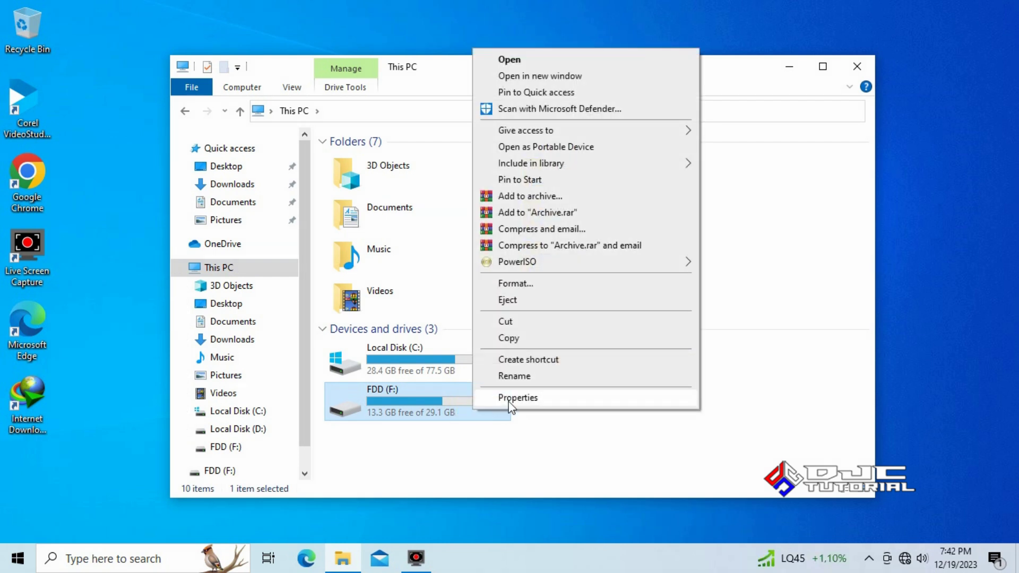
click(533, 401)
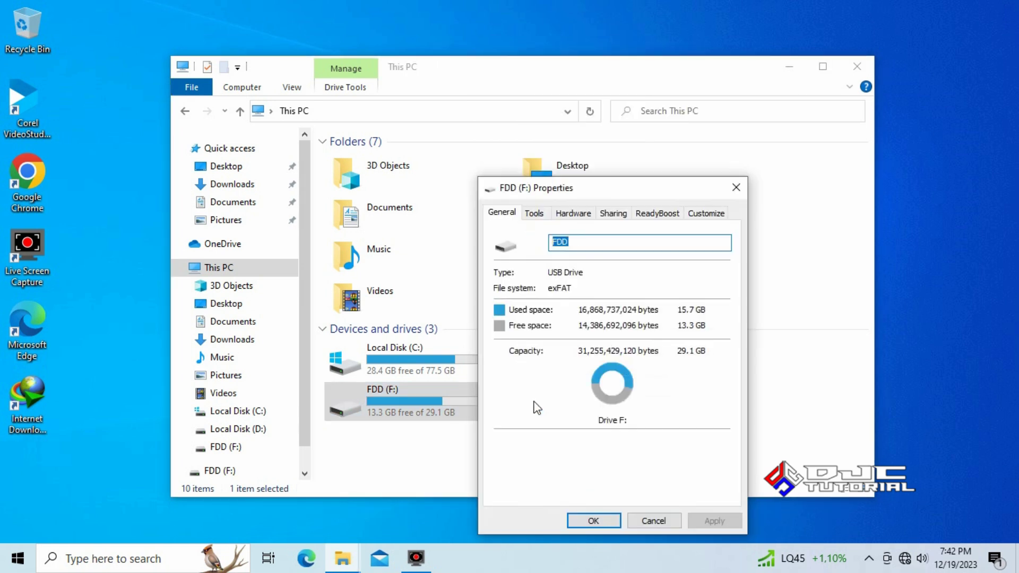
drag(610, 183, 492, 141)
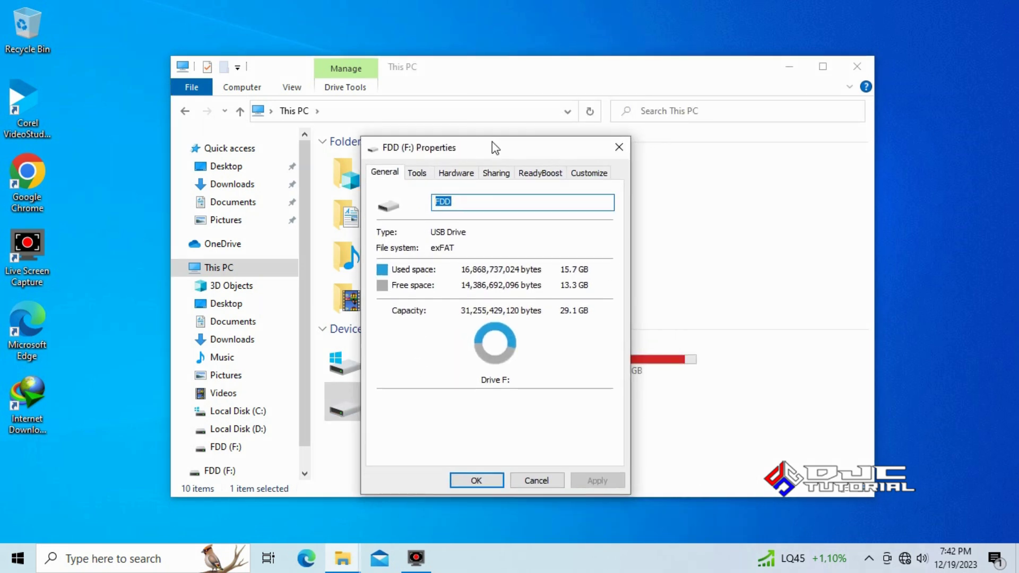
click(541, 175)
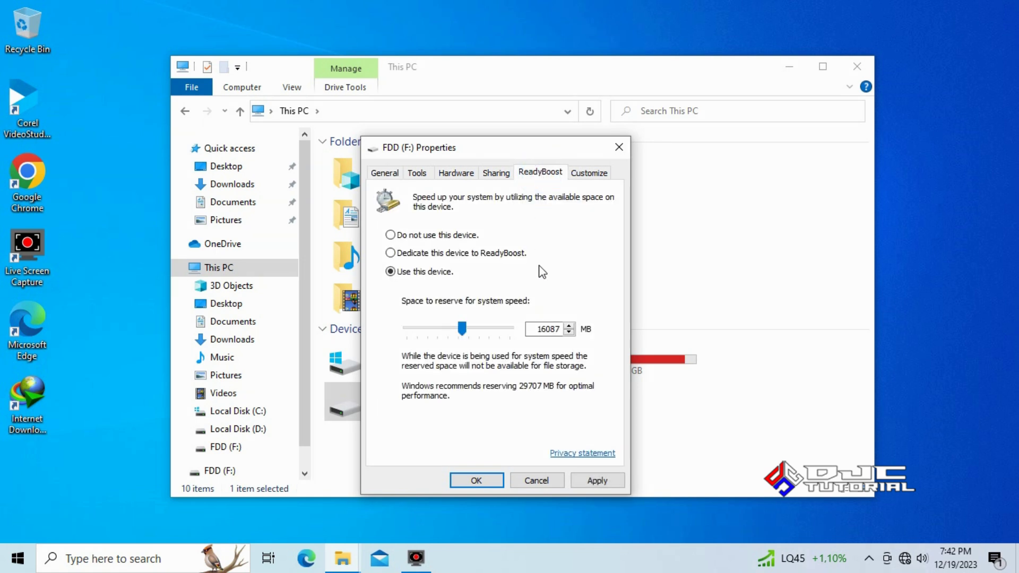
- Set ReadyBoost to "Do not use this device" for the FDD (F:) drive, apply it and close the properties
click(391, 235)
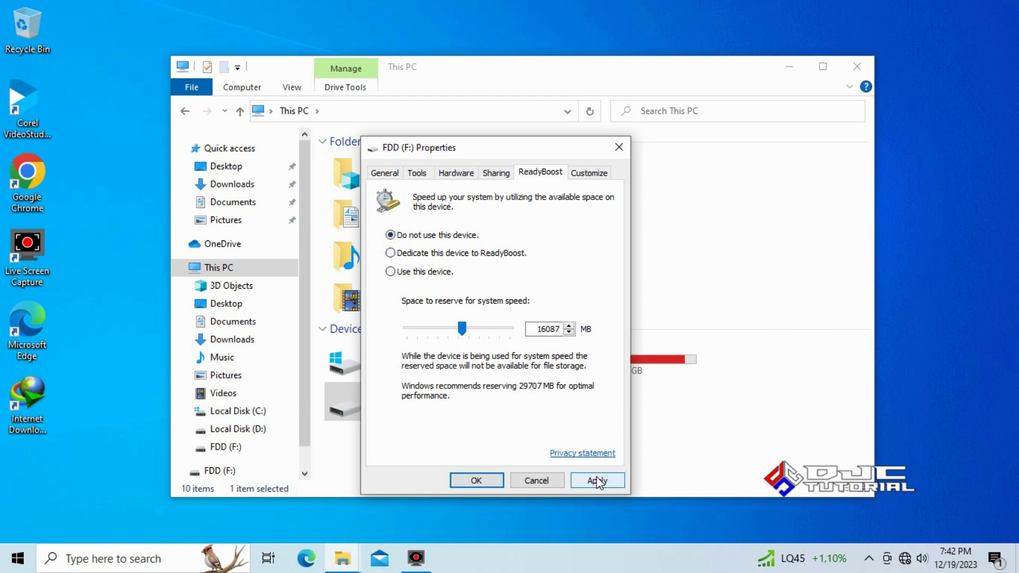
click(596, 481)
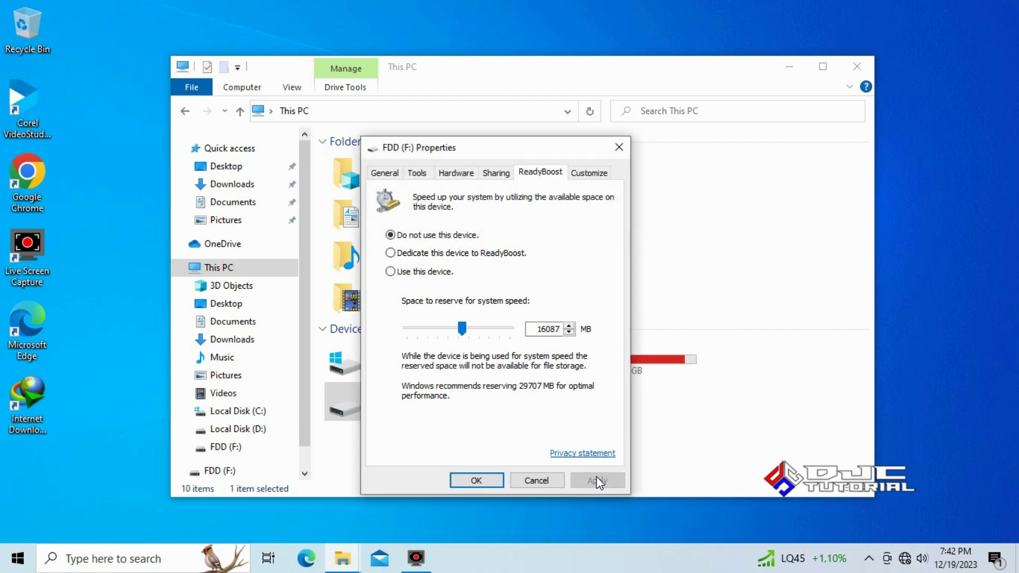
click(485, 482)
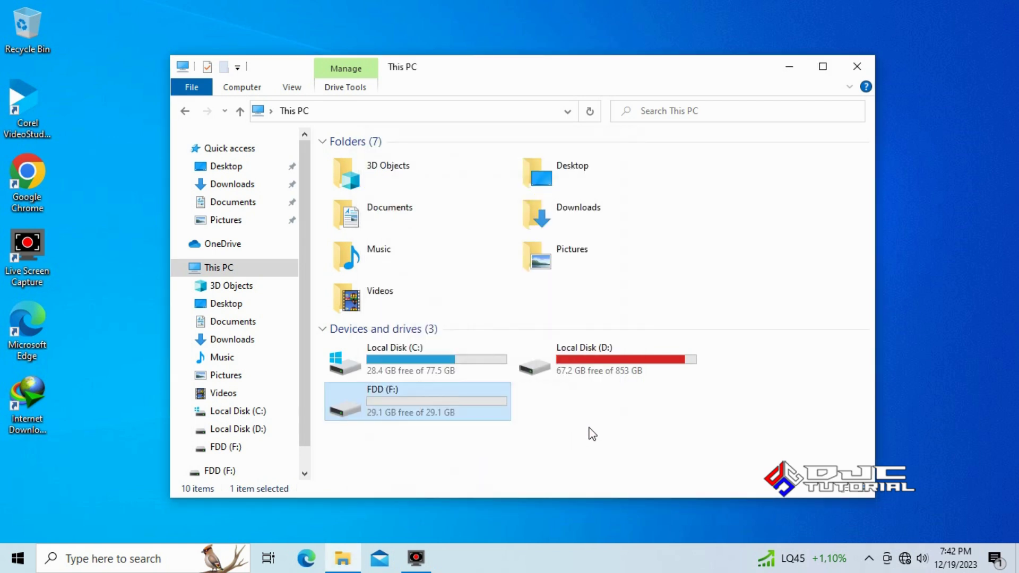
- Copy the FOTO and SOFTWARE folders from the BACKUP DATA FDD folder on Local Disk (D:)
mouse_move(438, 401)
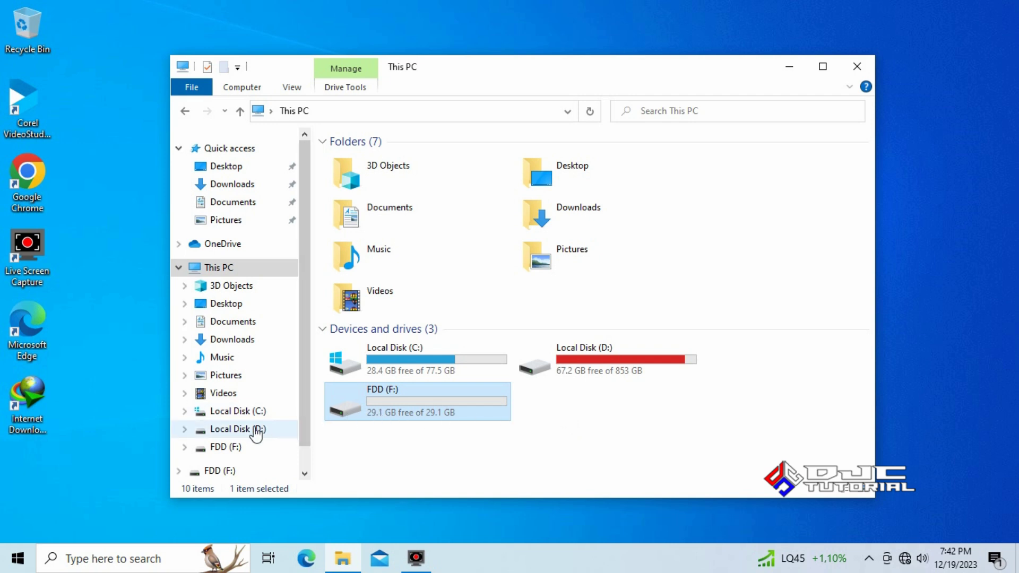
click(257, 430)
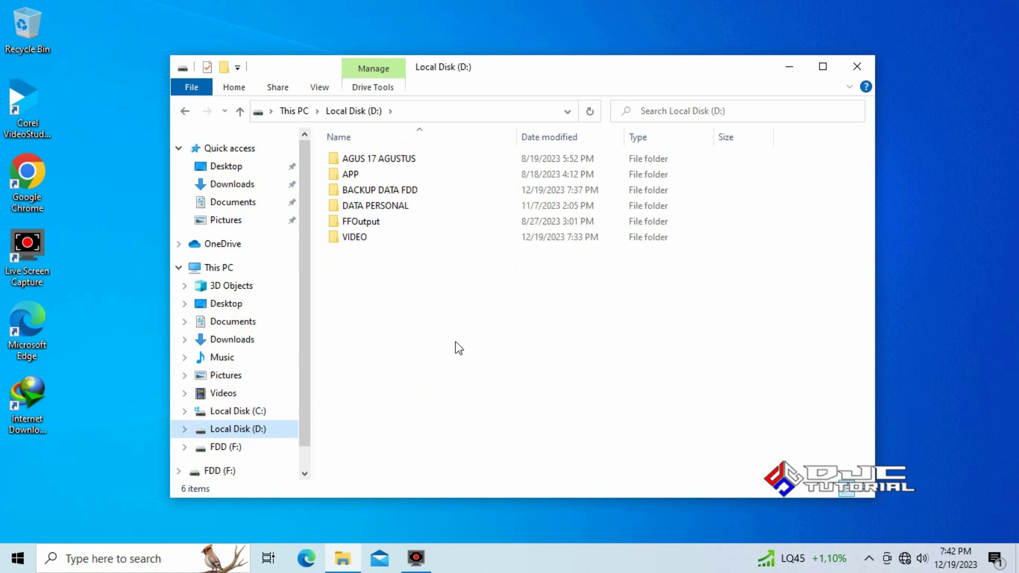
double_click(430, 192)
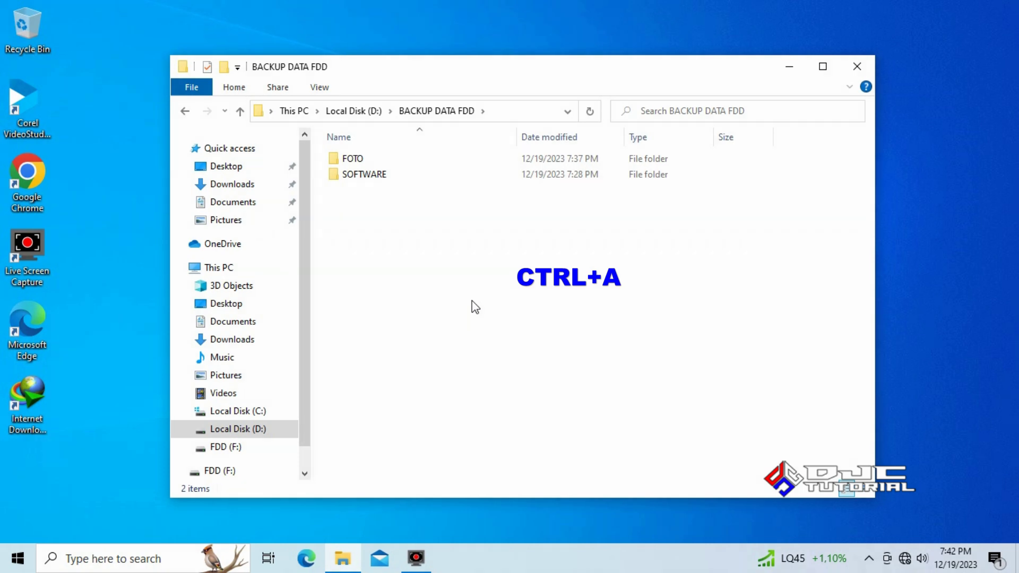
key(ctrl+a)
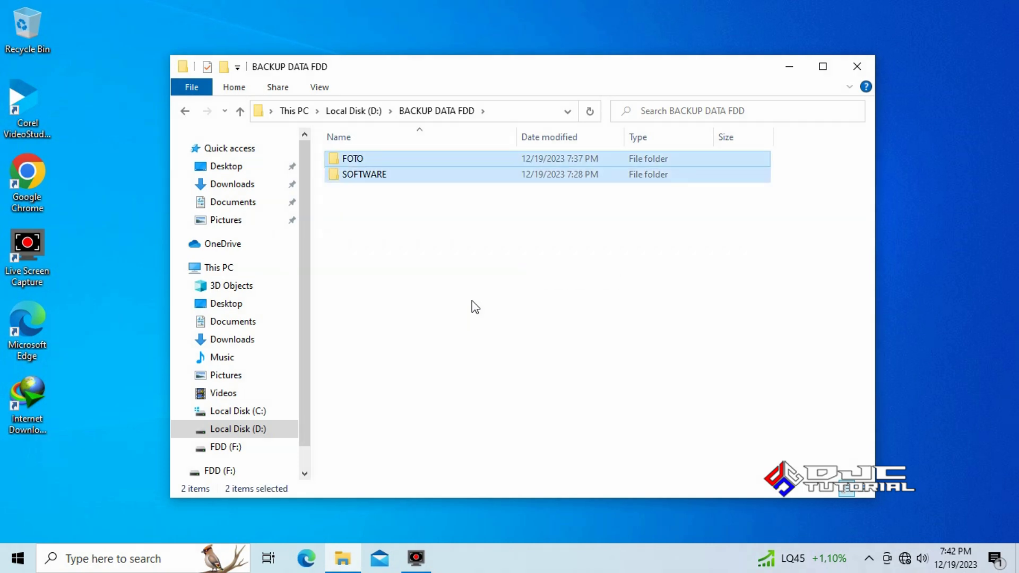
right_click(491, 177)
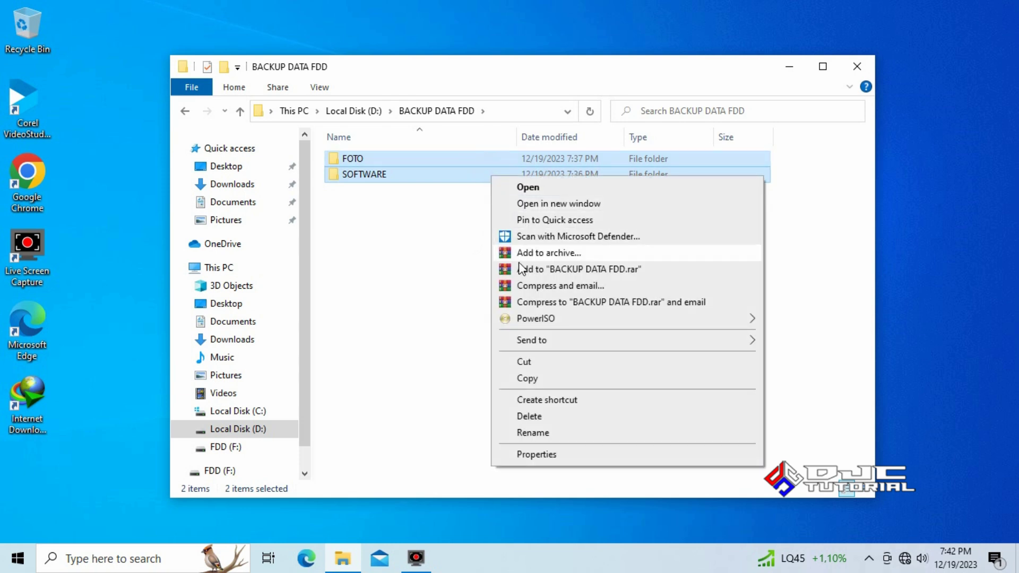
click(559, 377)
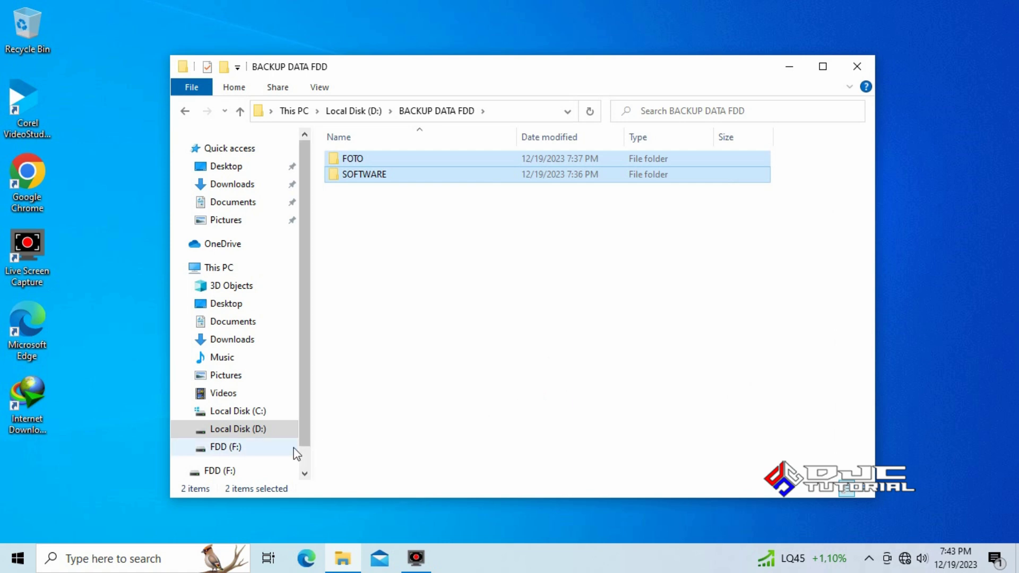
- Paste the copied FOTO and SOFTWARE folders into the FDD (F:) drive
click(225, 446)
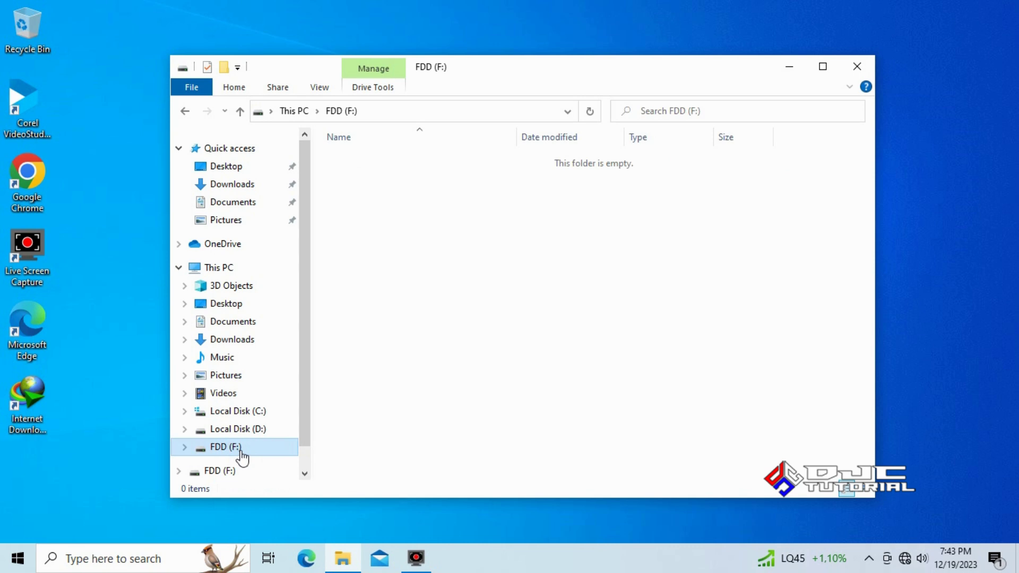
right_click(475, 310)
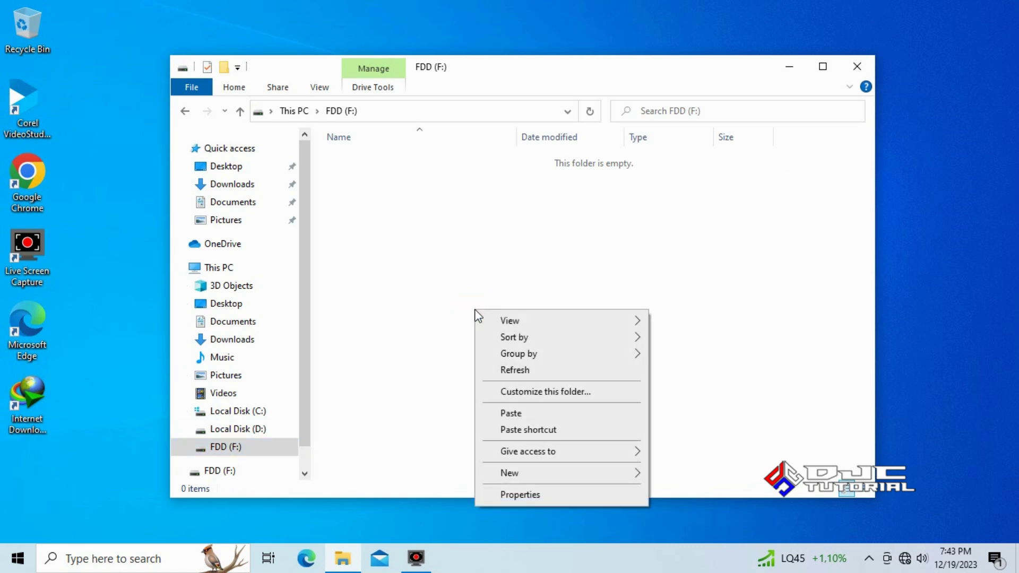
click(524, 413)
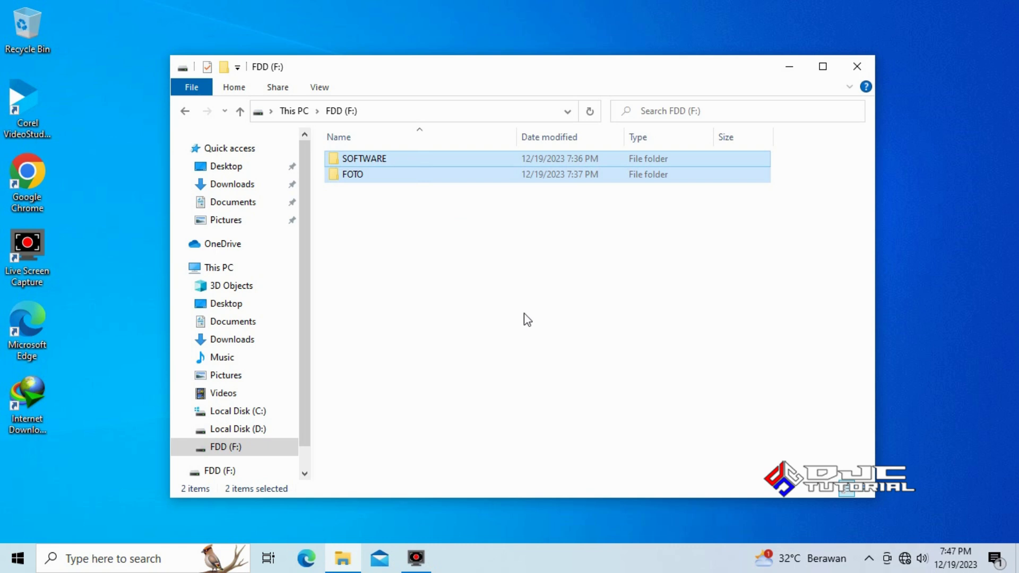
- Delete the BACKUP DATA FDD folder from Local Disk (D:) and close the File Explorer window
click(259, 428)
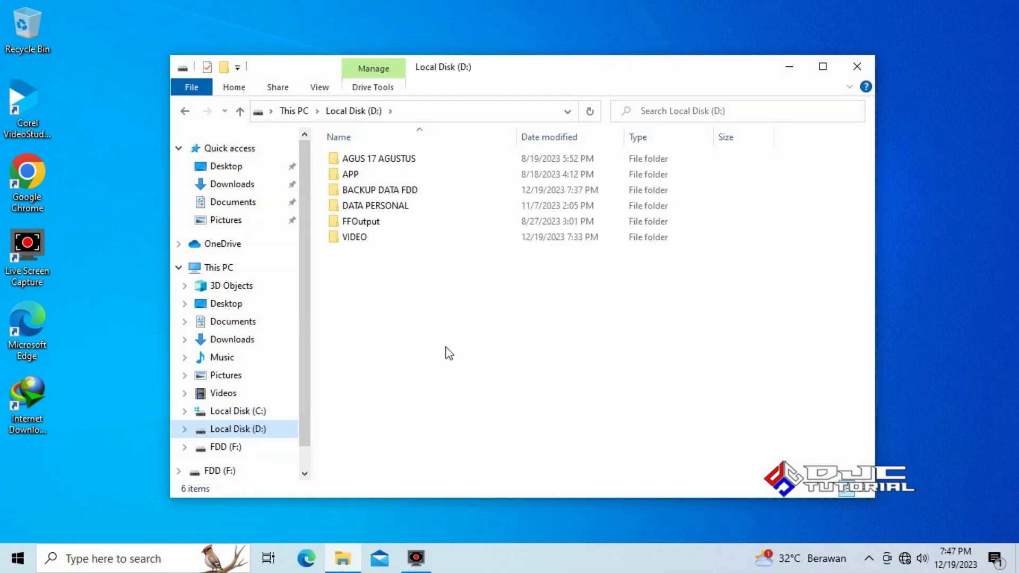
click(402, 191)
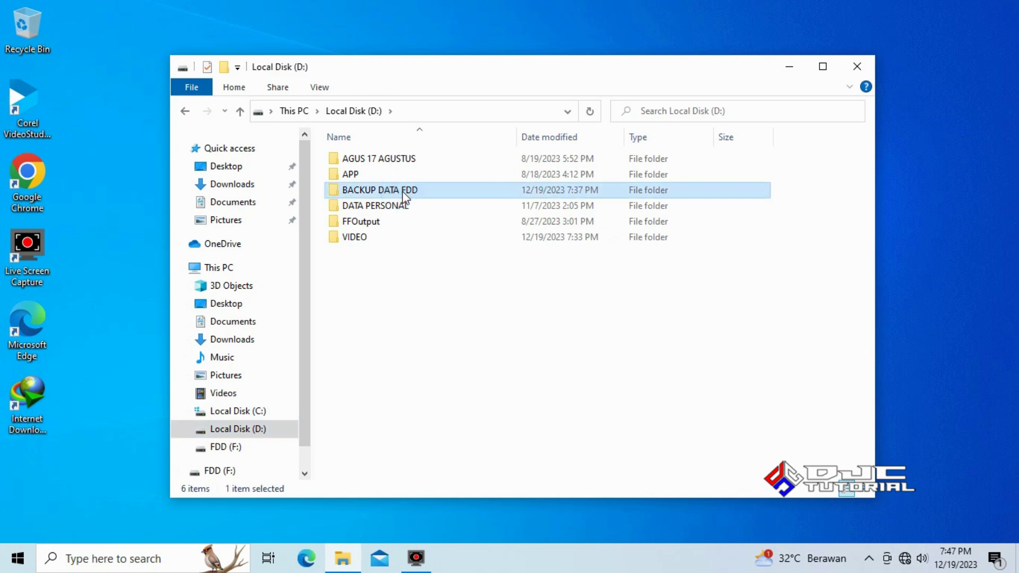
right_click(402, 191)
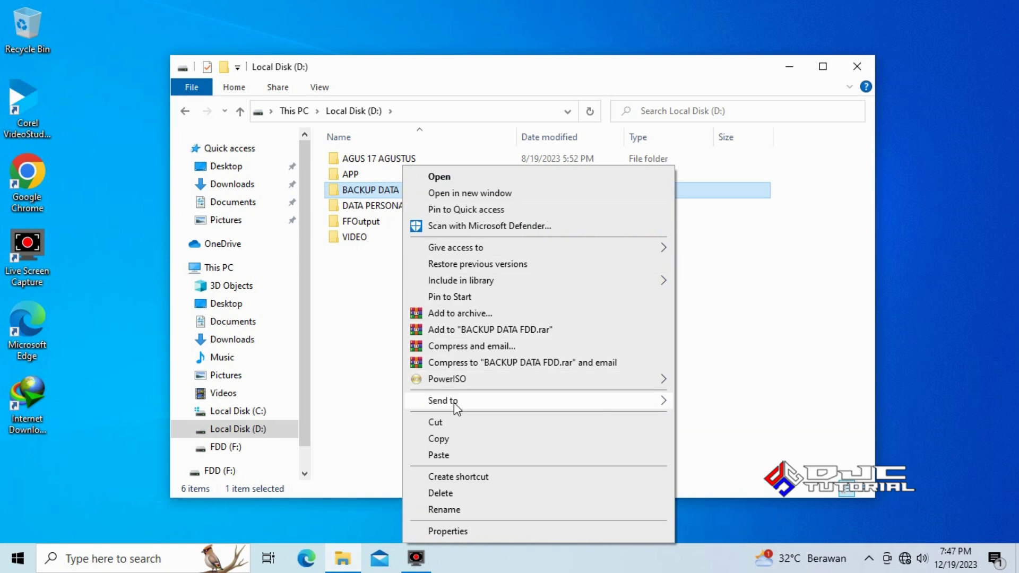
click(482, 494)
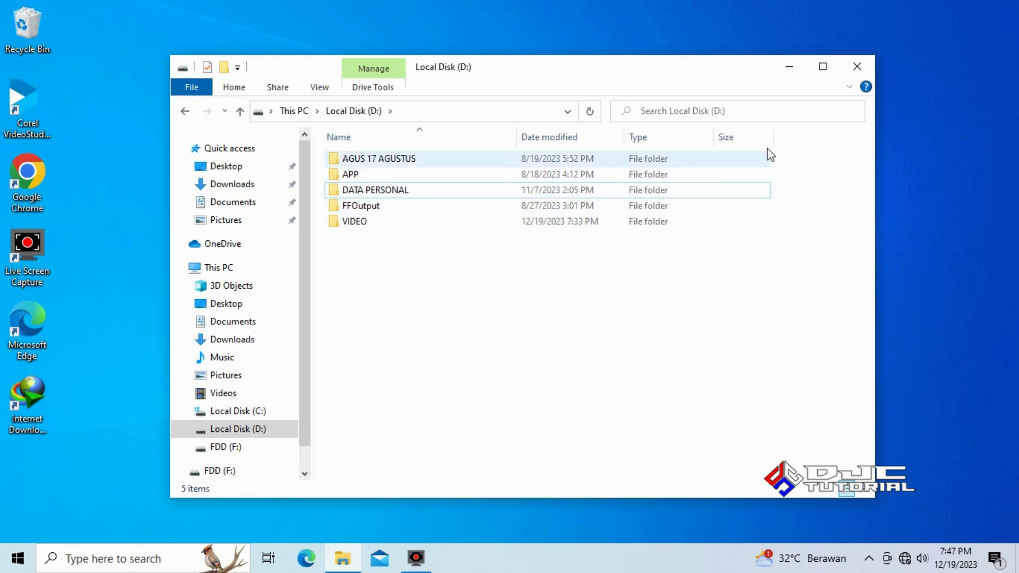
click(855, 66)
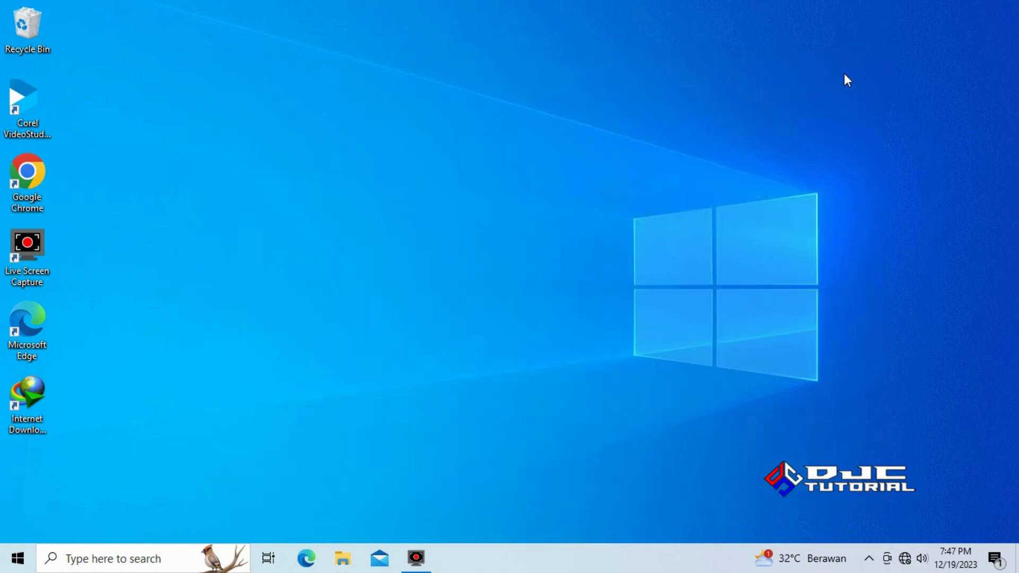